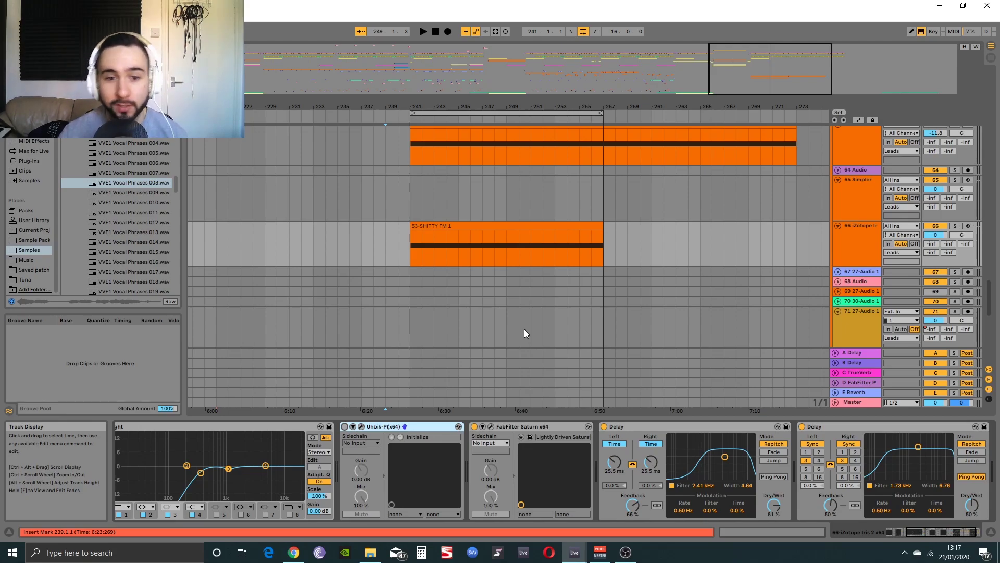
pyautogui.moveTo(667, 246); pyautogui.dragTo(601, 253)
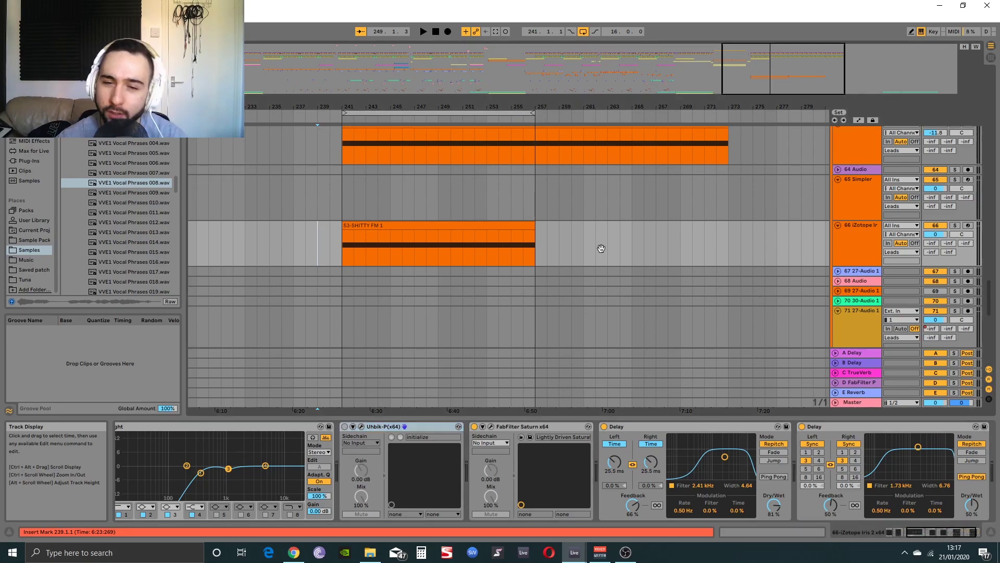
pyautogui.moveTo(602, 254); pyautogui.dragTo(592, 276)
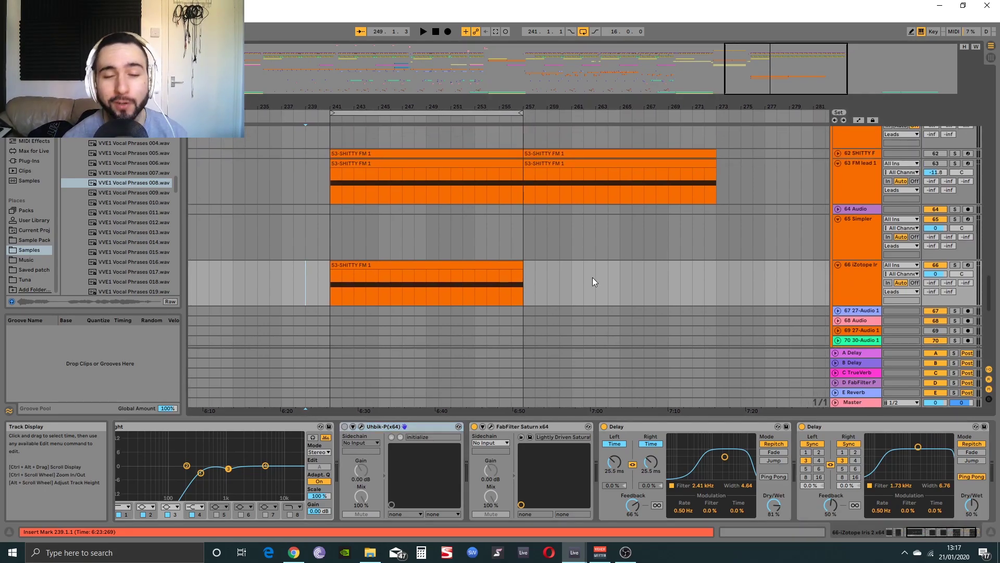
pyautogui.moveTo(539, 289); pyautogui.dragTo(548, 278)
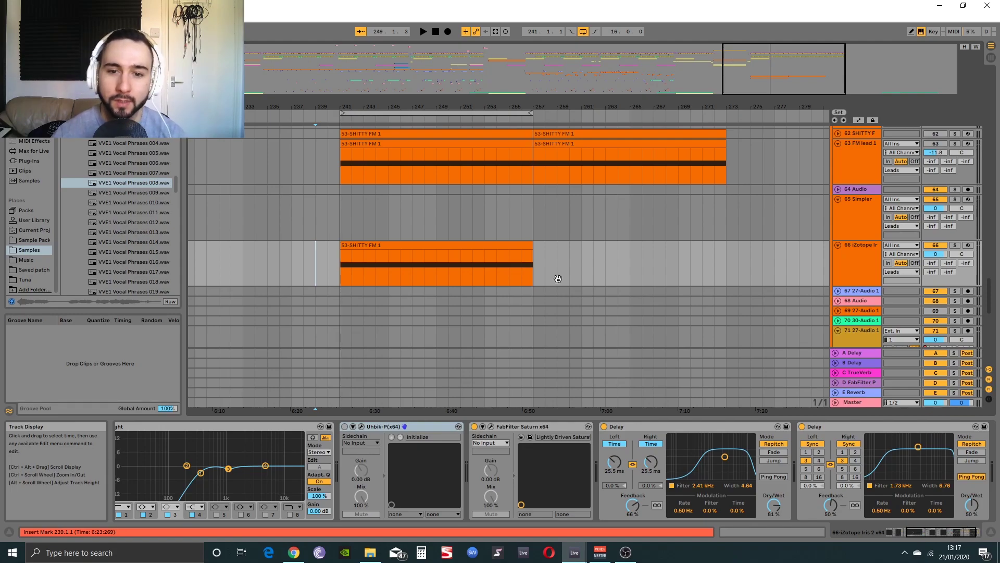
pyautogui.moveTo(555, 278); pyautogui.dragTo(505, 273)
pyautogui.scroll(-1, 505, 273)
pyautogui.moveTo(545, 221); pyautogui.dragTo(556, 274)
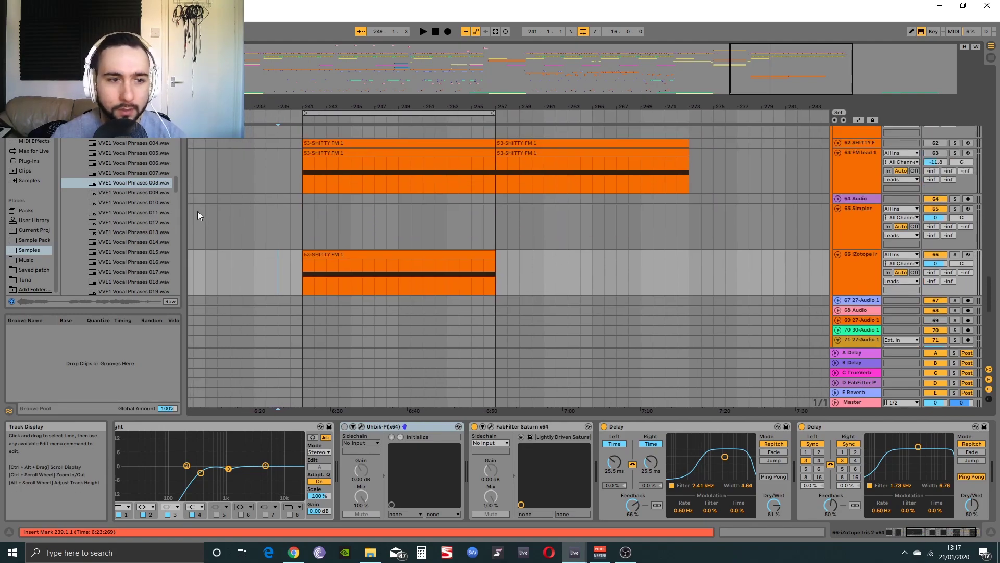
# Insert a MIDI track below track 66 and load the iZotope Iris 2 instrument onto it after searching for izotope.
pyautogui.click(871, 268)
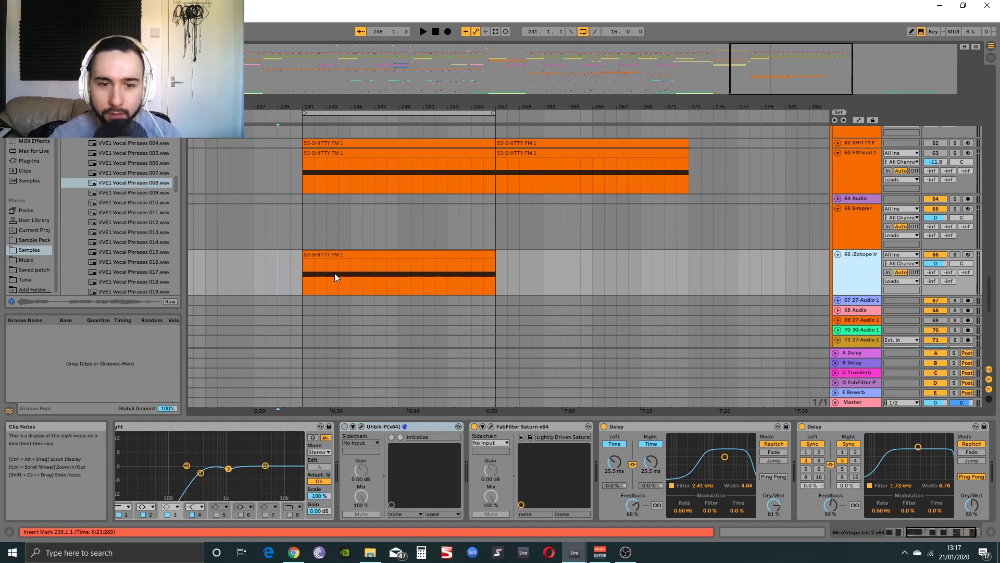
pyautogui.moveTo(358, 274); pyautogui.dragTo(482, 276)
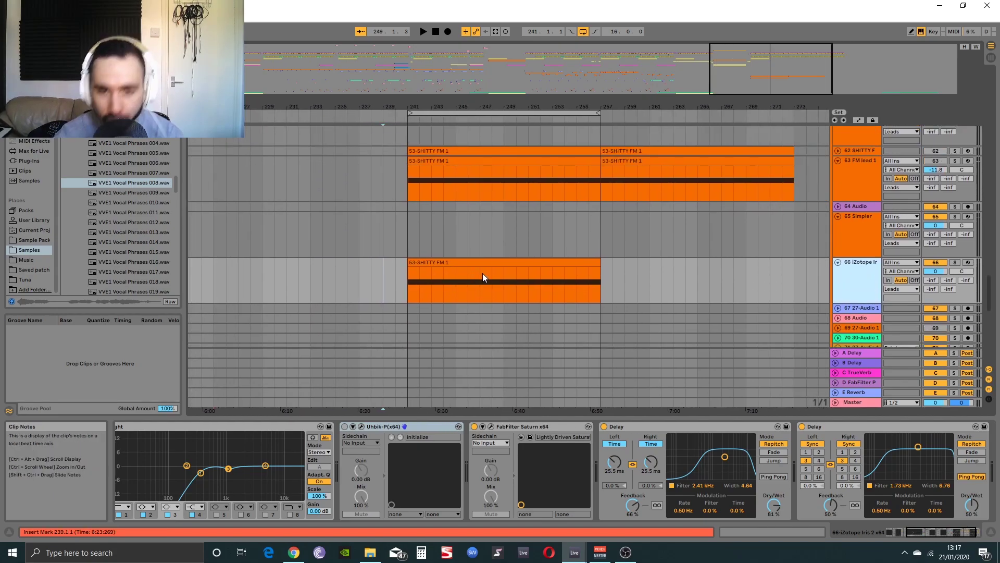
pyautogui.moveTo(621, 276); pyautogui.dragTo(541, 255)
pyautogui.hotkey('ctrl', 'shift', 't')
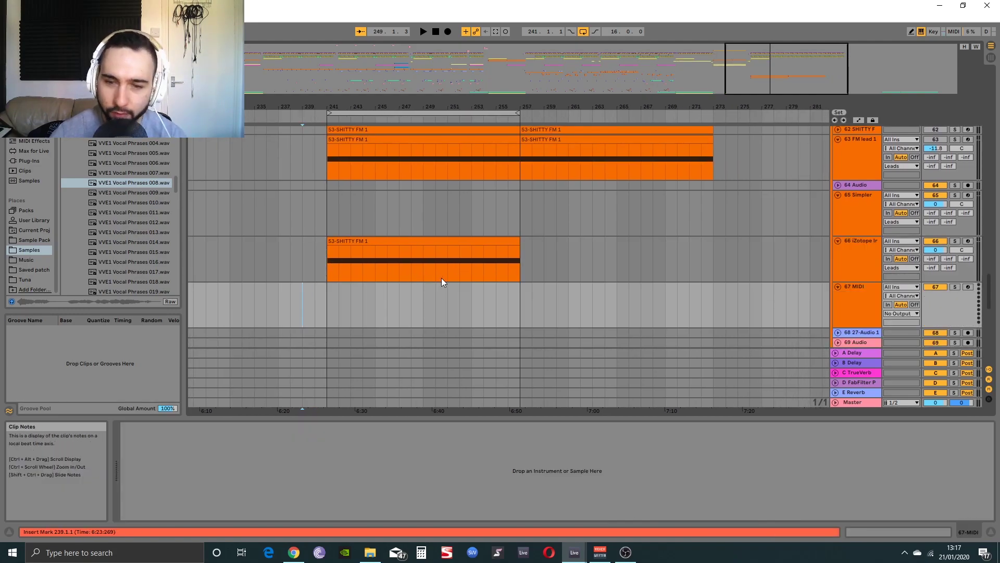
pyautogui.hotkey('ctrl', 'f')
pyautogui.write('izotope')
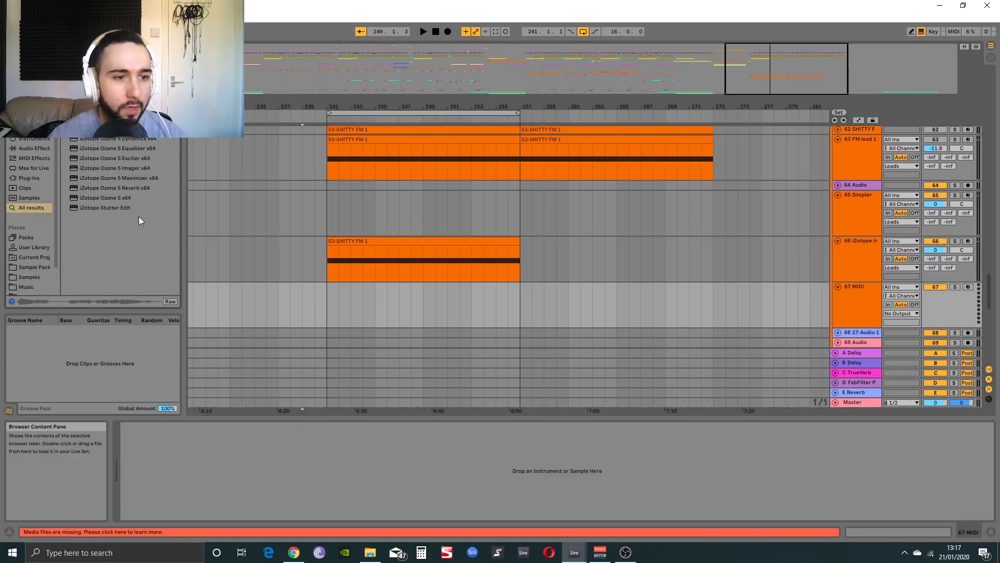
pyautogui.moveTo(115, 128); pyautogui.dragTo(475, 306)
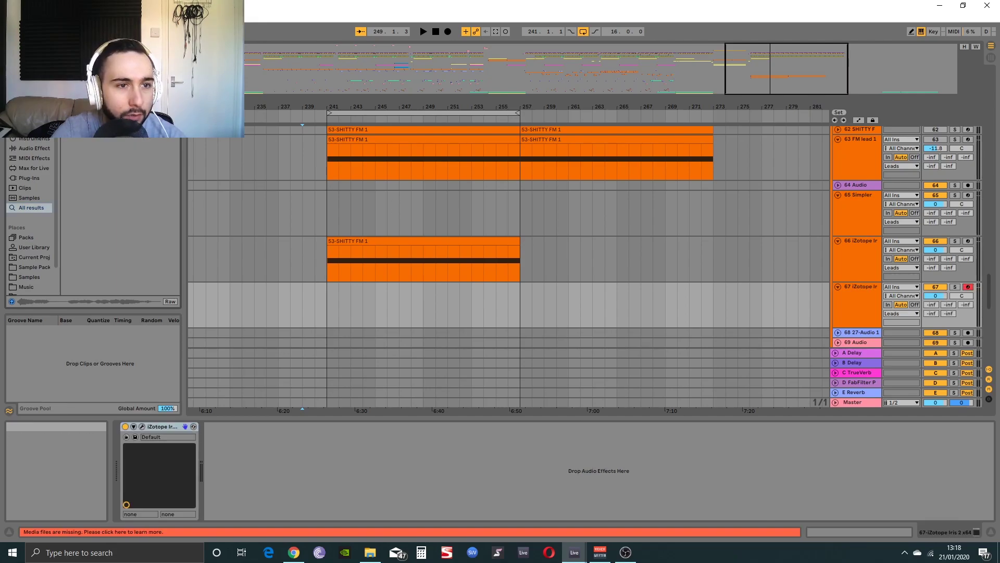
# Browse the sample pack folders in the Samples place for a vocal sample to use in Iris 2.
pyautogui.click(32, 276)
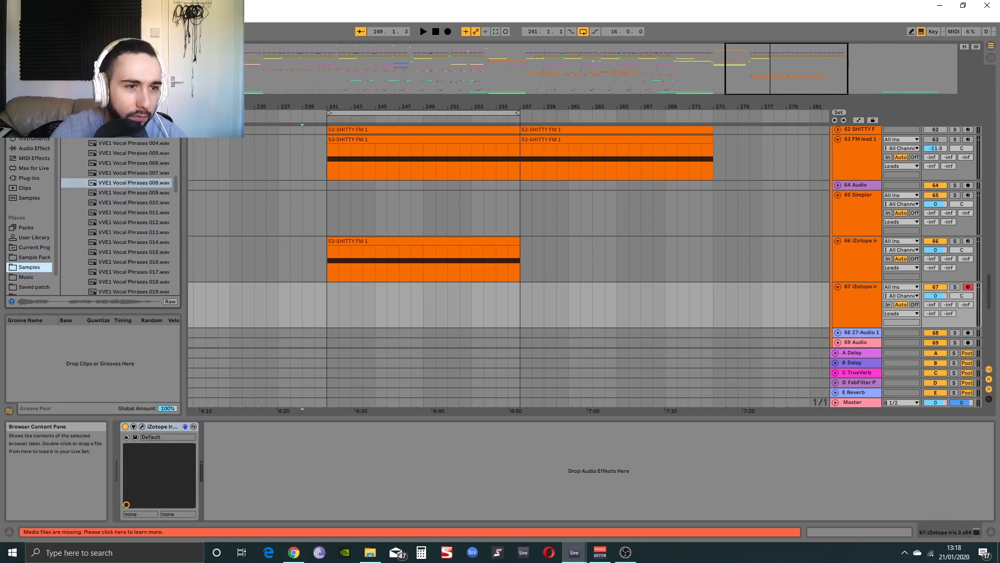
pyautogui.press('Left')
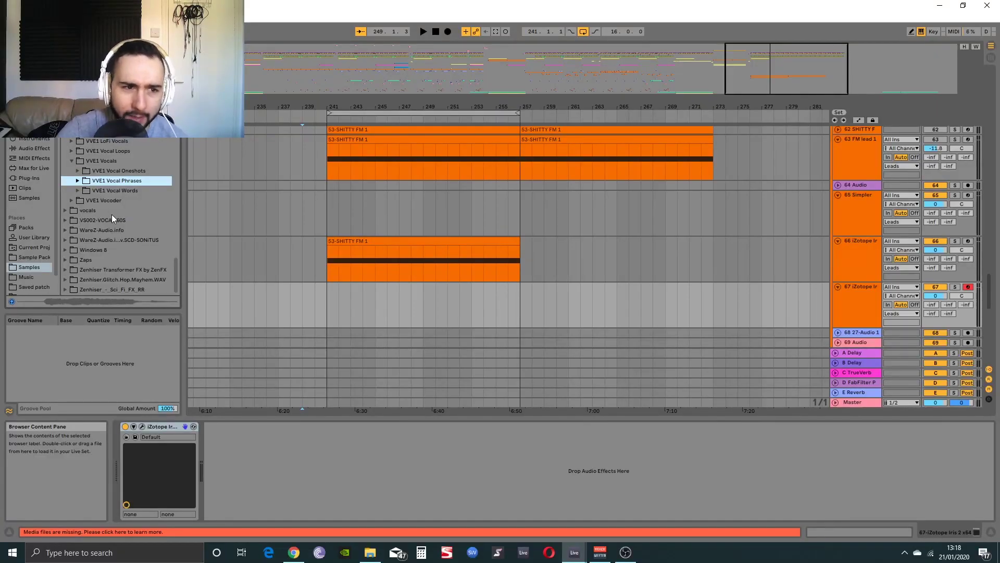
pyautogui.scroll(6, 111, 223)
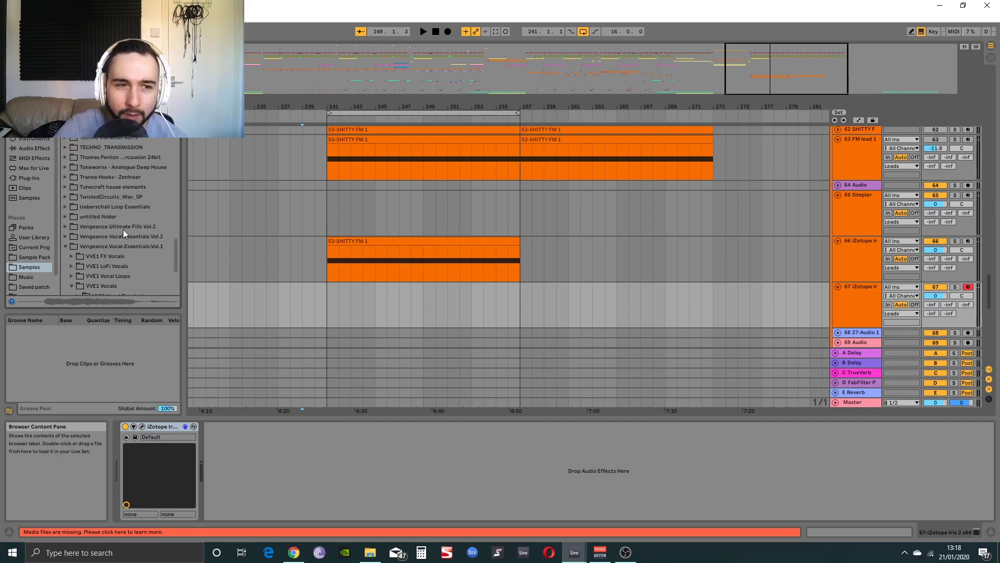
pyautogui.moveTo(174, 257); pyautogui.dragTo(175, 243)
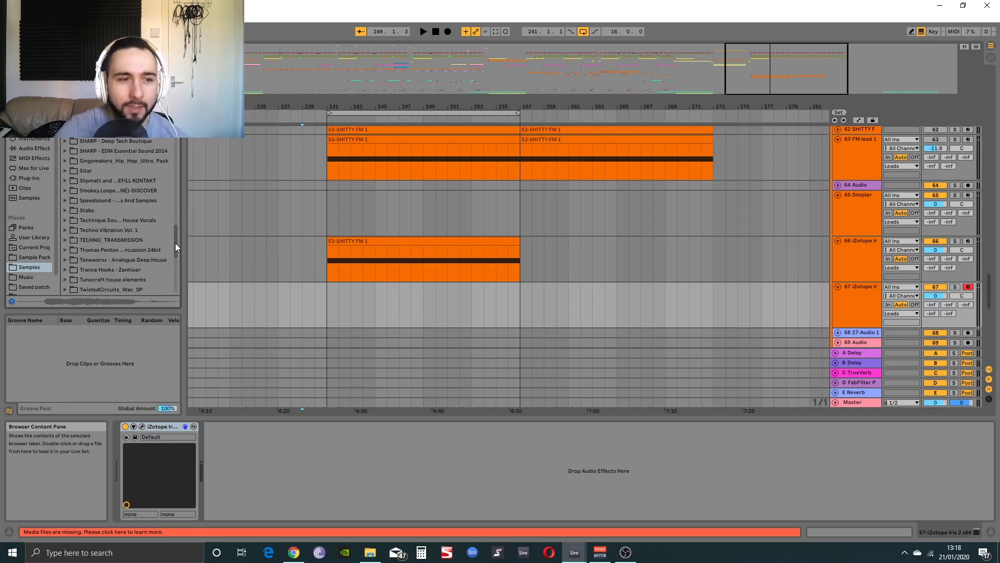
pyautogui.scroll(4, 147, 205)
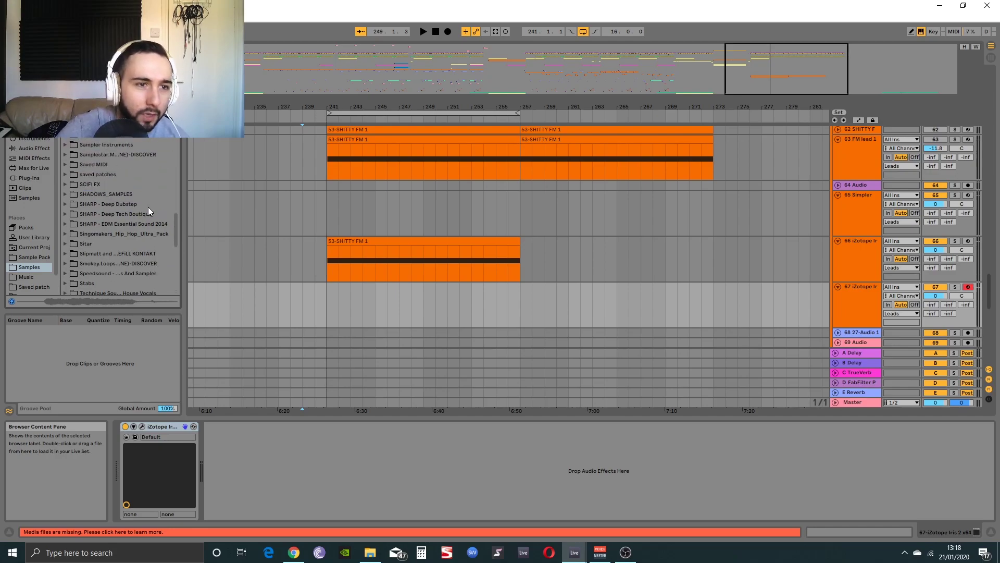
pyautogui.scroll(8, 148, 207)
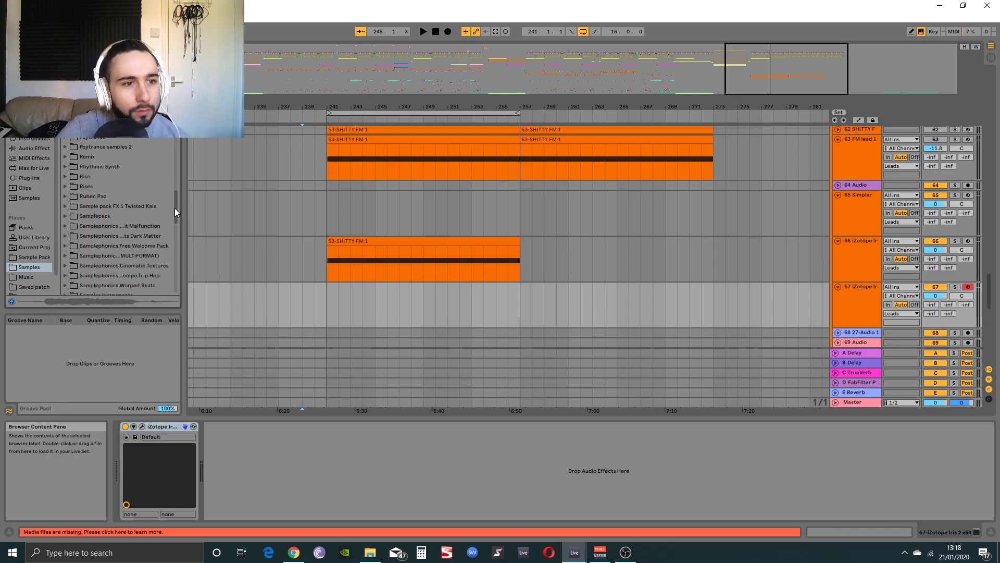
pyautogui.moveTo(175, 208); pyautogui.dragTo(170, 198)
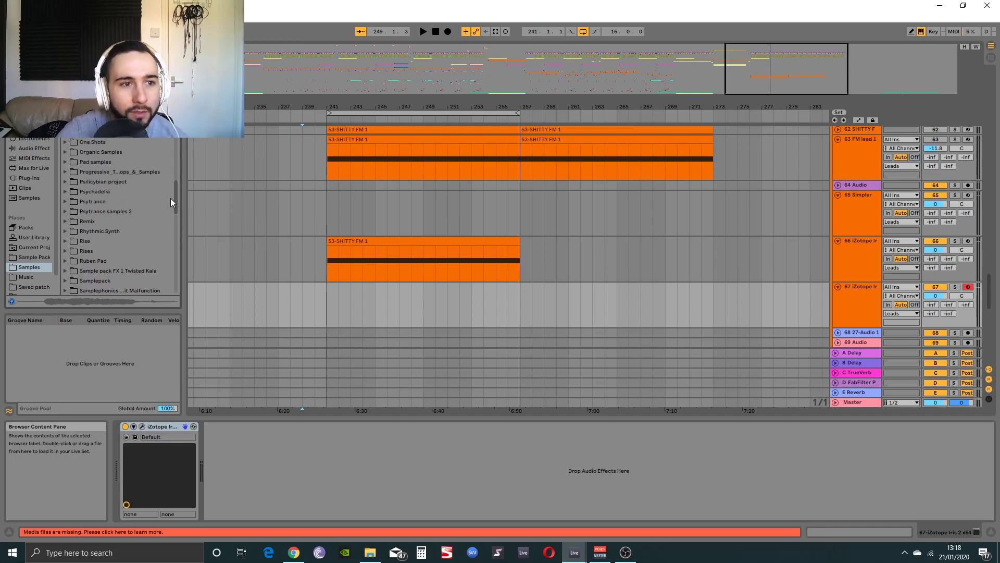
pyautogui.scroll(-3, 165, 201)
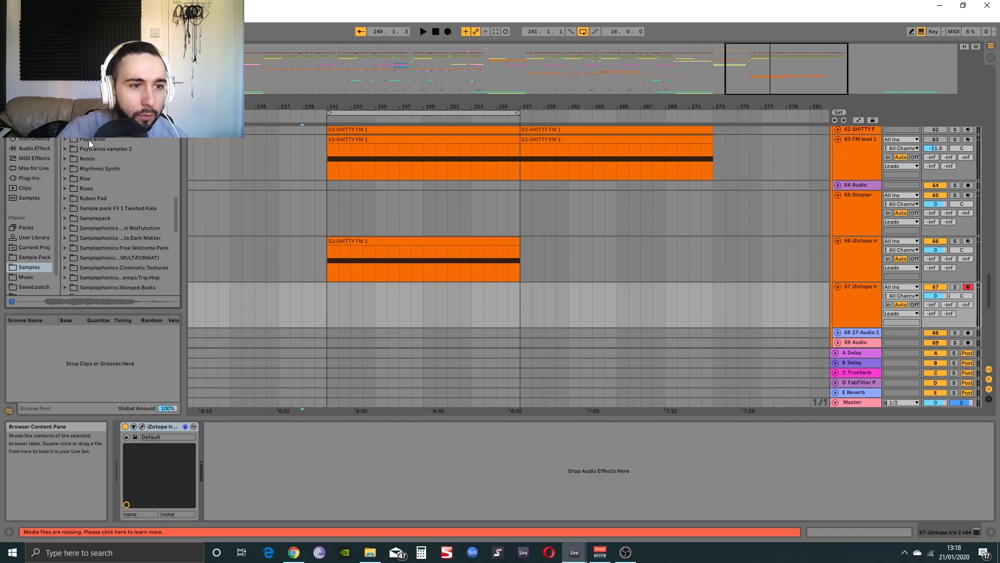
pyautogui.scroll(1, 120, 214)
pyautogui.scroll(-1, 120, 214)
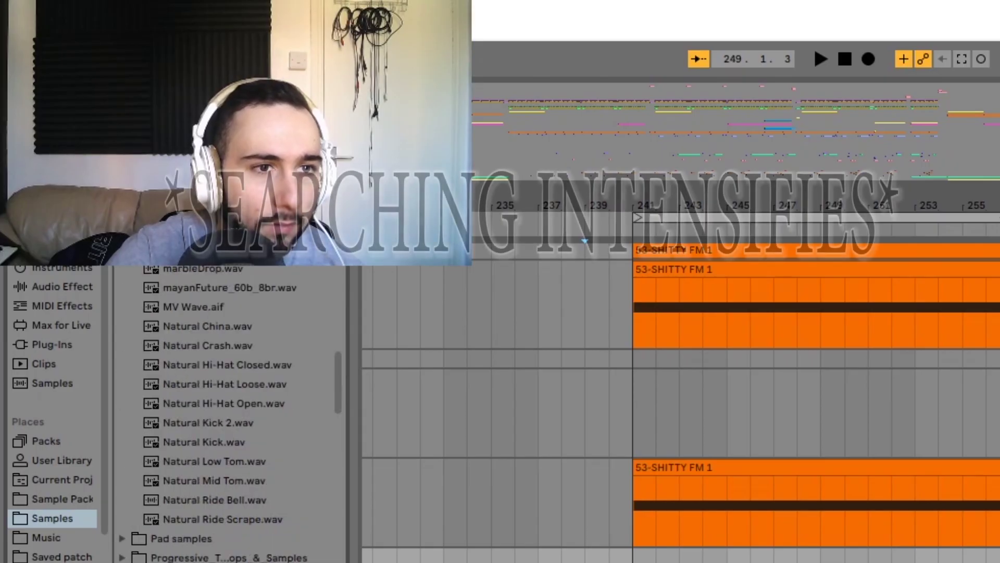
pyautogui.scroll(-8, 208, 396)
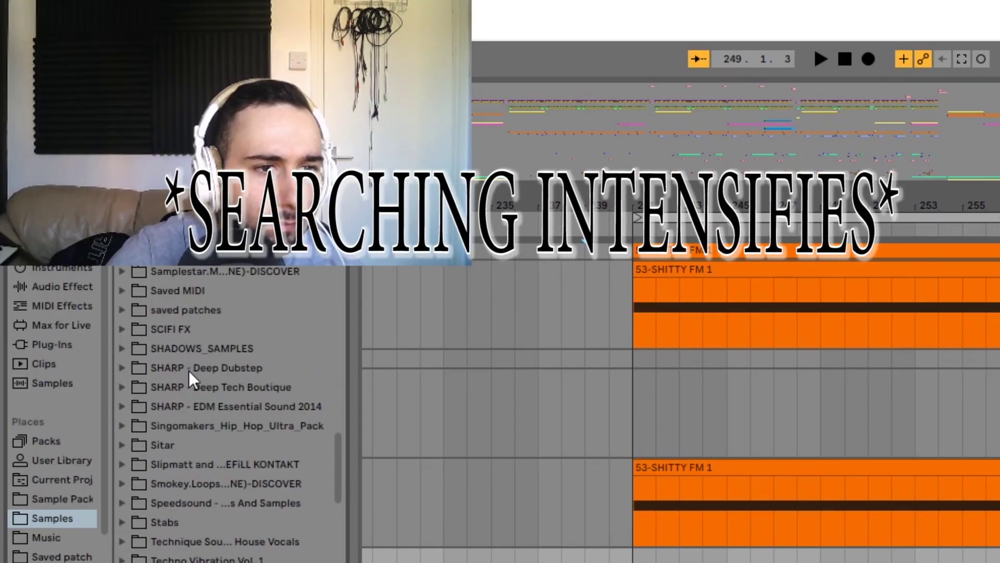
pyautogui.scroll(-5, 128, 396)
pyautogui.click(121, 450)
pyautogui.scroll(-3, 192, 466)
pyautogui.click(166, 367)
pyautogui.scroll(-8, 265, 473)
pyautogui.click(229, 470)
pyautogui.scroll(-10, 229, 472)
pyautogui.click(229, 472)
pyautogui.scroll(-10, 229, 471)
pyautogui.click(230, 458)
pyautogui.scroll(-8, 231, 454)
pyautogui.click(230, 462)
pyautogui.scroll(-3, 232, 458)
pyautogui.scroll(-10, 232, 455)
pyautogui.click(232, 450)
pyautogui.scroll(-10, 232, 449)
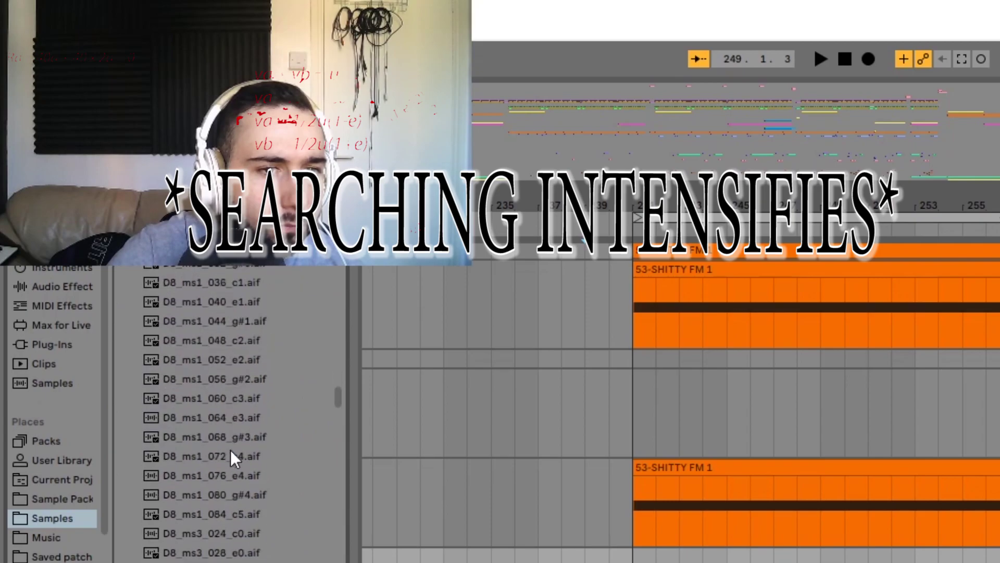
# Load VVE2 Vocal Phrases 014.wav into Iris 2 as Sample 2 and choose the Lasso selection tool.
pyautogui.moveTo(341, 489); pyautogui.dragTo(339, 361)
pyautogui.click(299, 345)
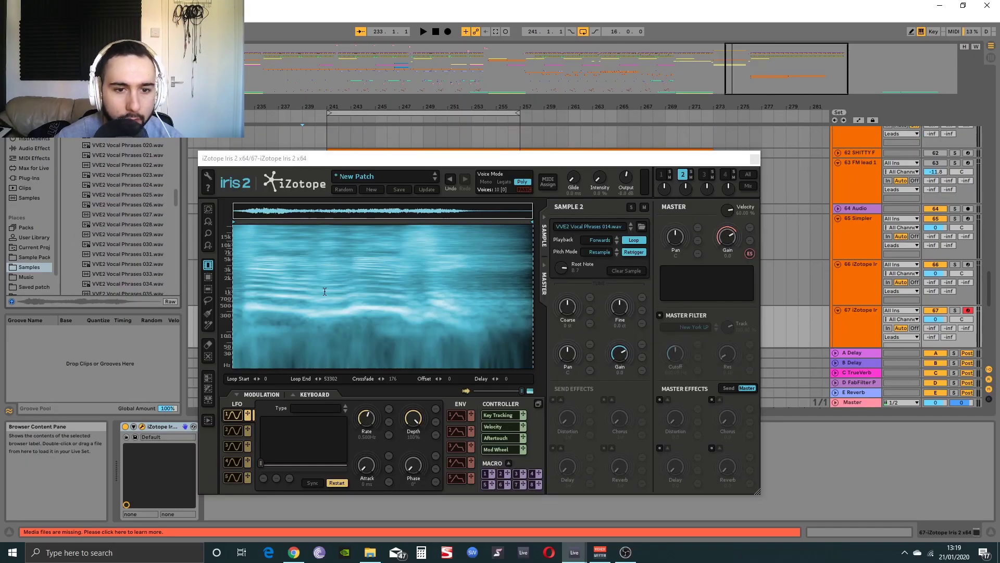
pyautogui.click(208, 298)
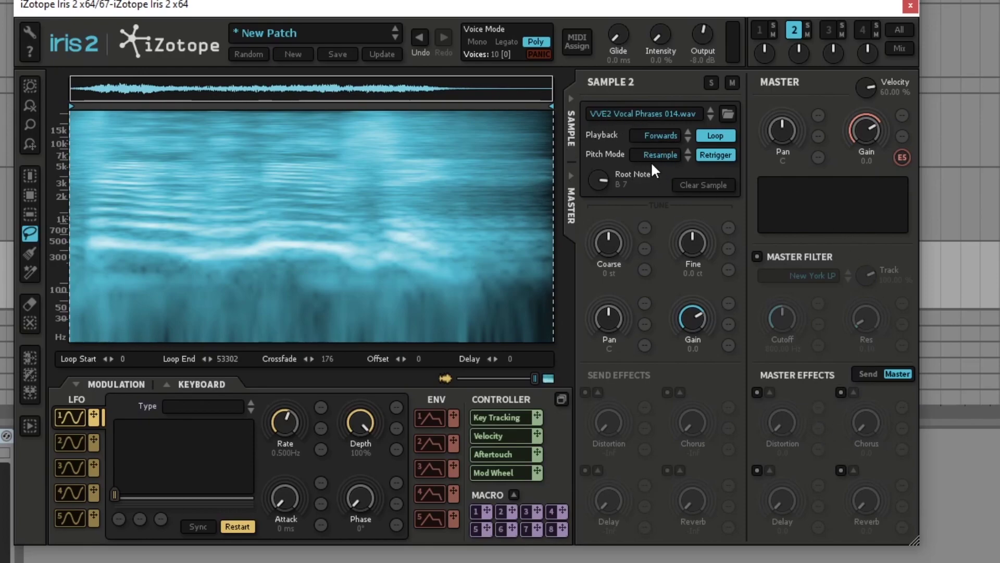
# Set Sample 2's pitch mode to Radius RT and its playback to Bkwds/Fwds, dismissing the Radius RT information.
pyautogui.click(651, 189)
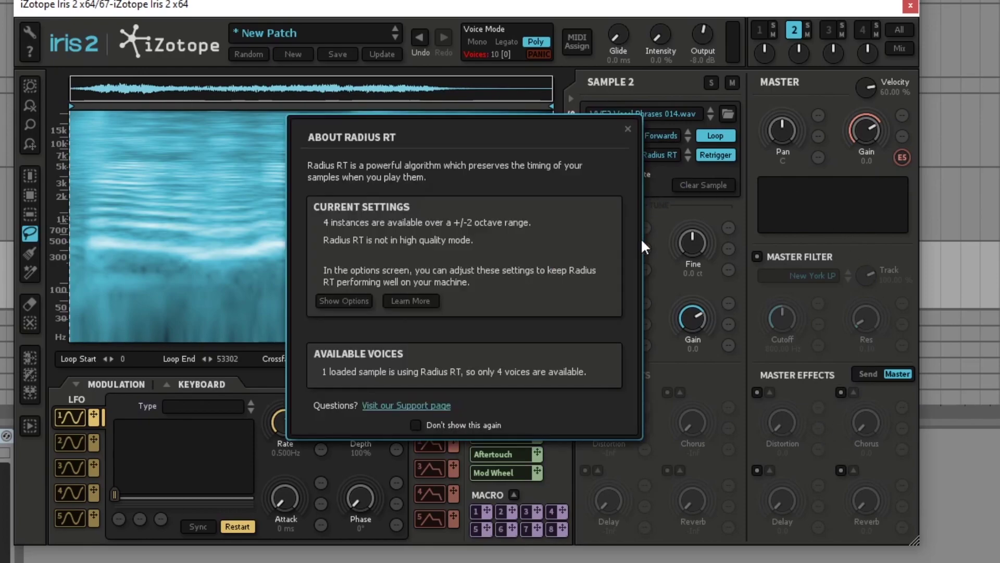
pyautogui.click(631, 128)
pyautogui.click(684, 134)
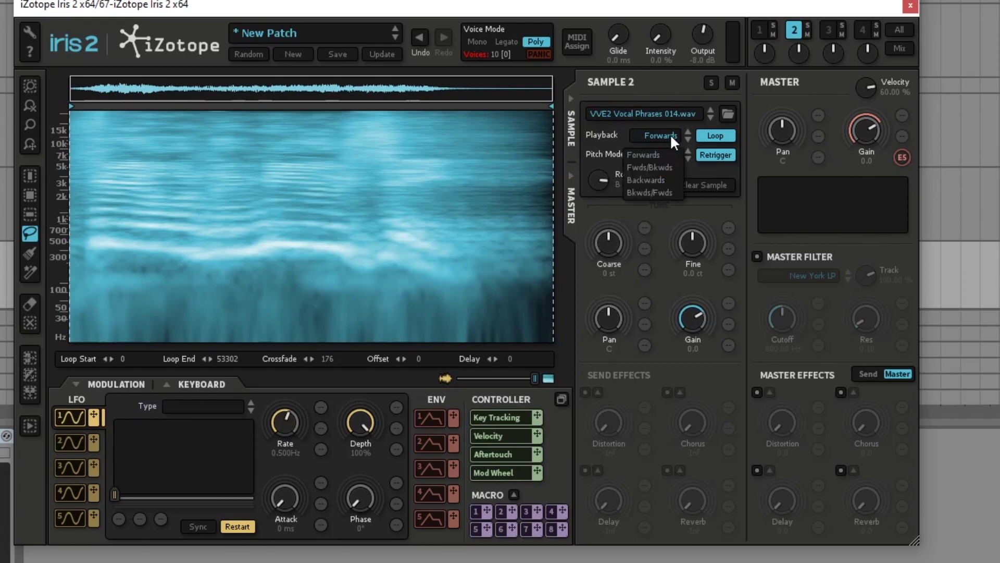
pyautogui.click(661, 189)
pyautogui.click(628, 129)
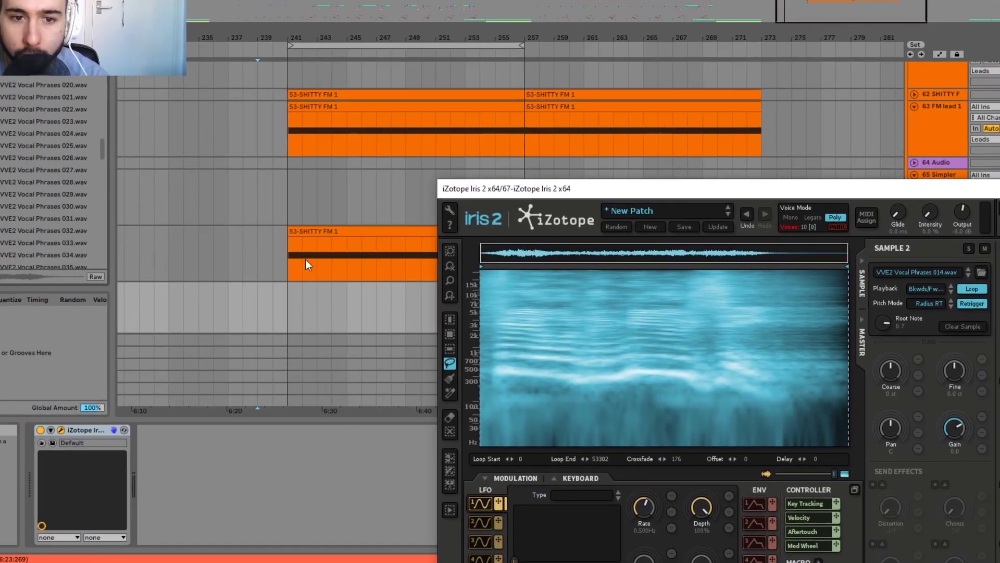
# Copy the 53-SHITTY FM 1 clip at bar 241 from track 66 onto track 67 and solo track 67.
pyautogui.moveTo(360, 264); pyautogui.dragTo(361, 324)
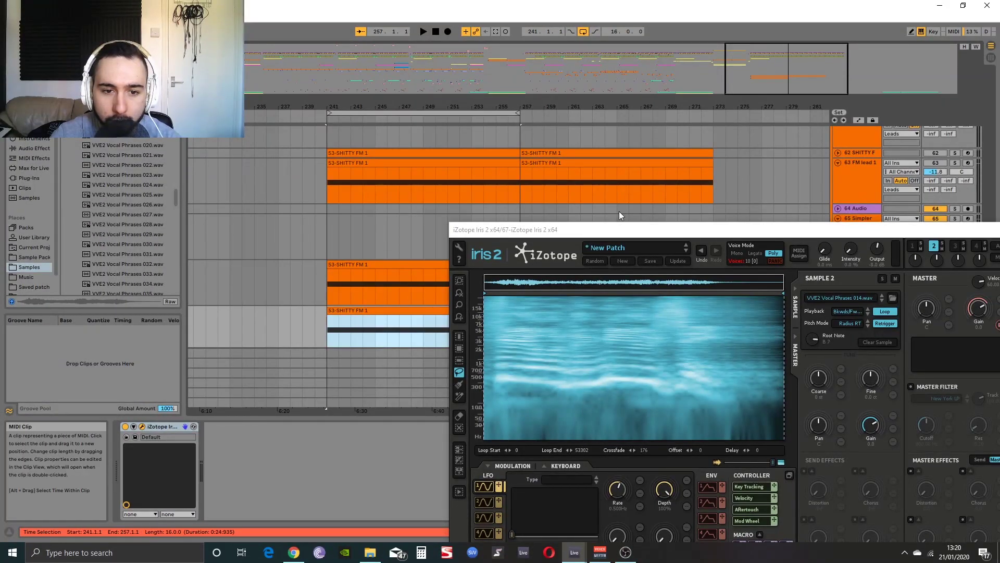
pyautogui.moveTo(625, 229); pyautogui.dragTo(399, 144)
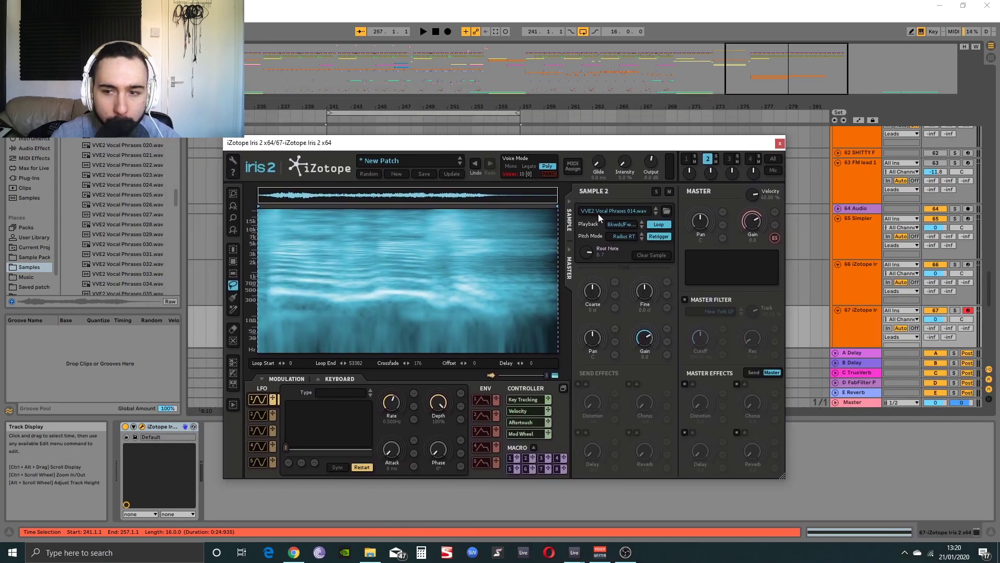
pyautogui.click(955, 311)
# Set Sample 2's root note to A 4 while auditioning the soloed track, and stop playback.
pyautogui.press('space')
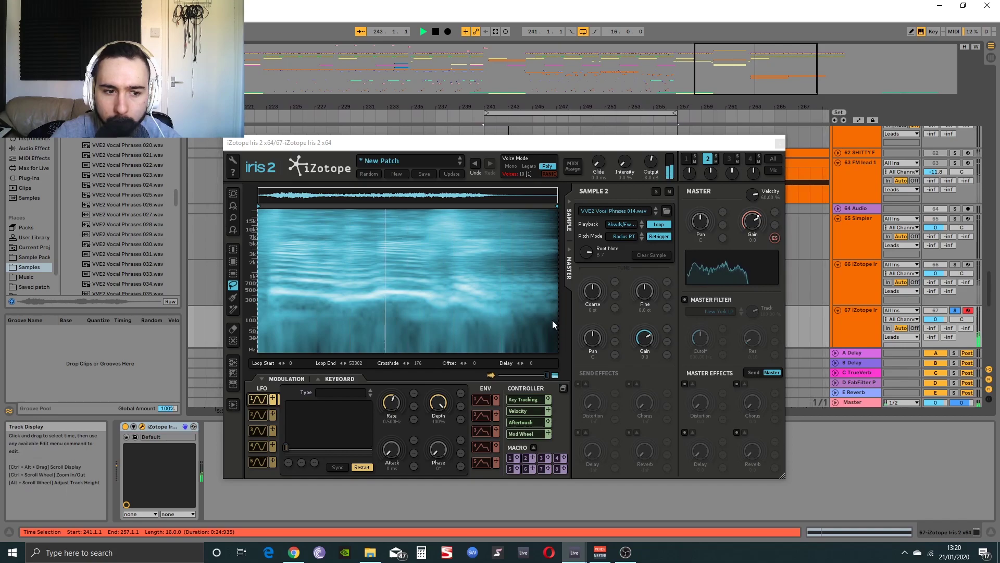
pyautogui.moveTo(585, 252)
pyautogui.mouseDown()
pyautogui.moveTo(592, 288)
pyautogui.moveTo(593, 267)
pyautogui.mouseUp()
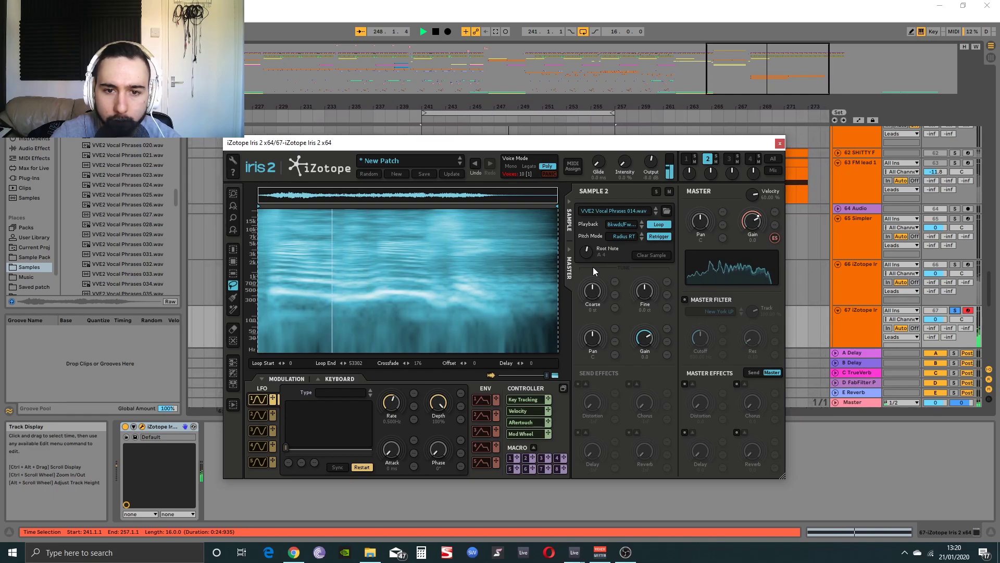
pyautogui.press('space')
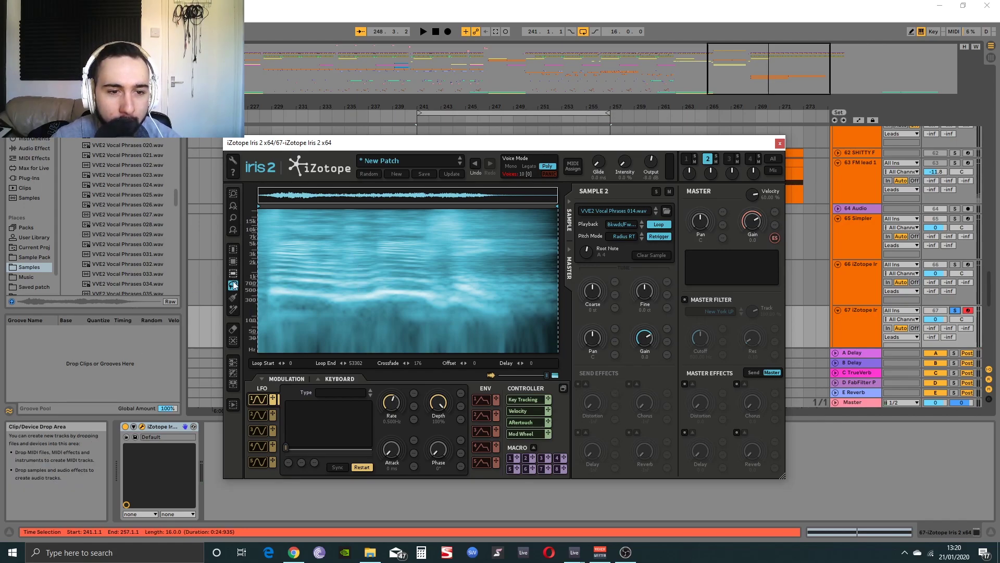
# Lasso an elongated high-frequency area of the spectrogram, then add the bright mid band and a thin high band with the Magic Wand.
pyautogui.moveTo(458, 238); pyautogui.dragTo(458, 236)
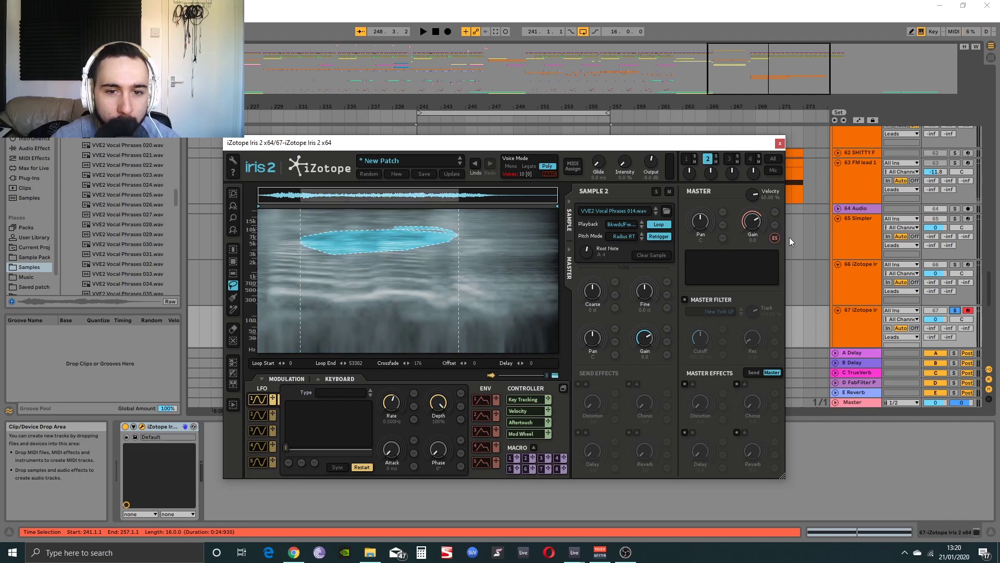
pyautogui.click(233, 311)
pyautogui.click(427, 280)
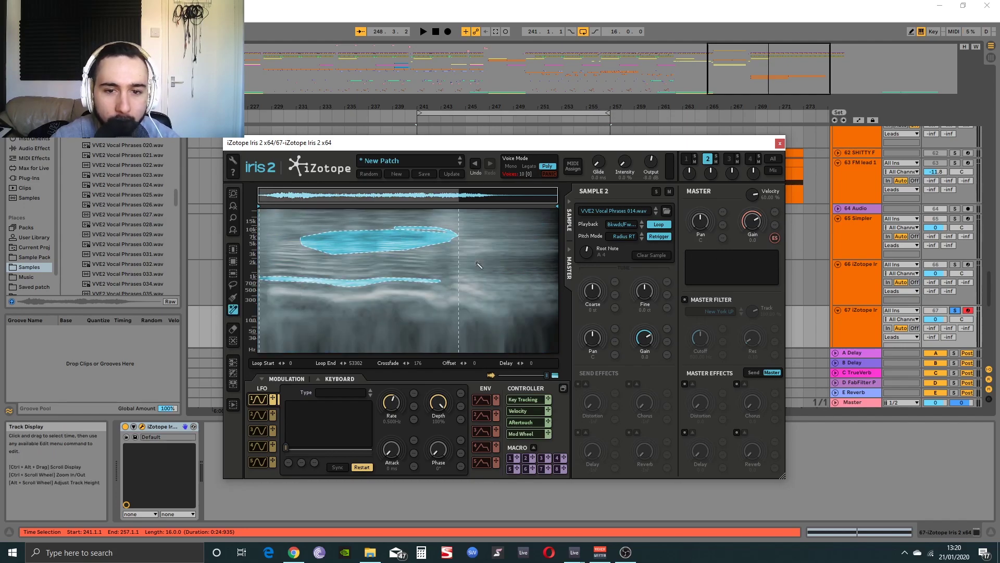
pyautogui.keyDown('shift'); pyautogui.click(490, 240); pyautogui.keyUp('shift')
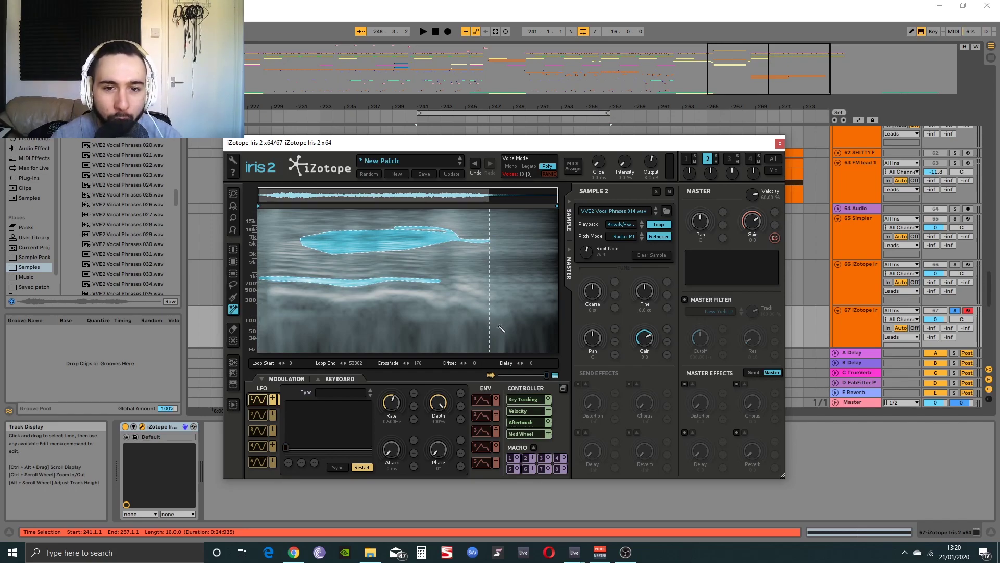
# Play the track and add a low-frequency band and another high-frequency area to the spectrogram selection with the Magic Wand.
pyautogui.press('space')
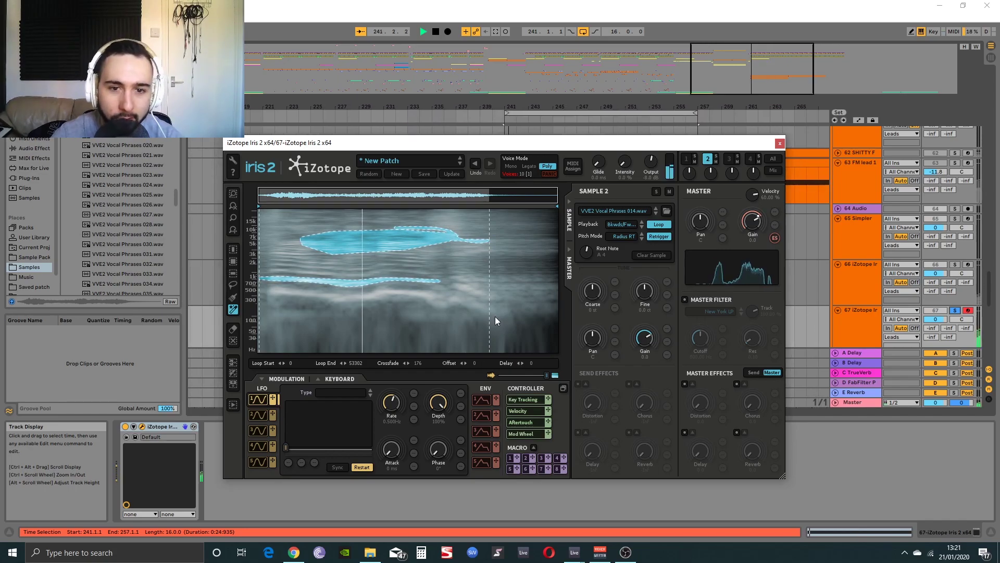
pyautogui.click(452, 319)
pyautogui.click(449, 253)
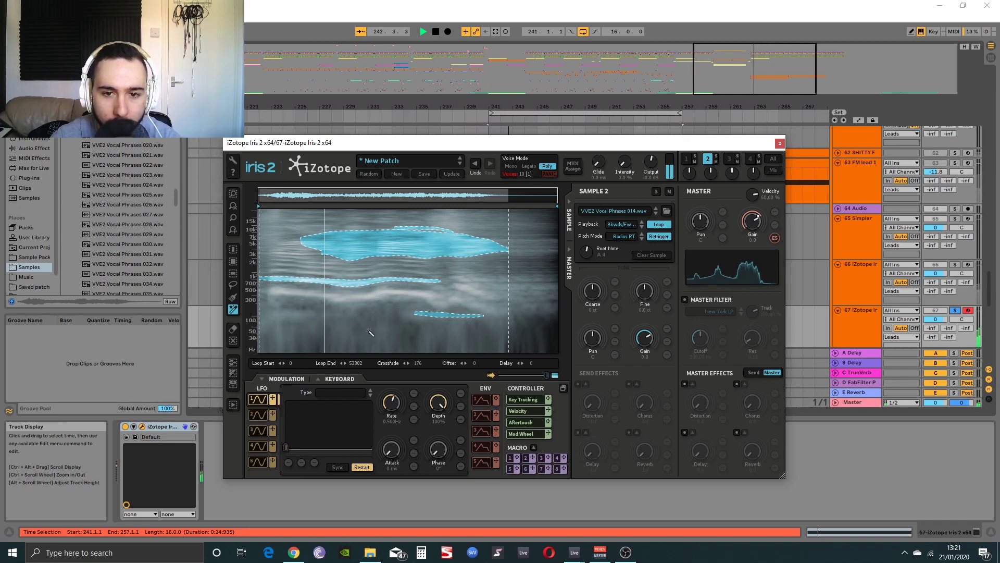
# Add the broad low band, the highest frequency areas and the mid range to the spectrogram selection with the Magic Wand.
pyautogui.click(324, 324)
pyautogui.click(371, 297)
pyautogui.click(390, 327)
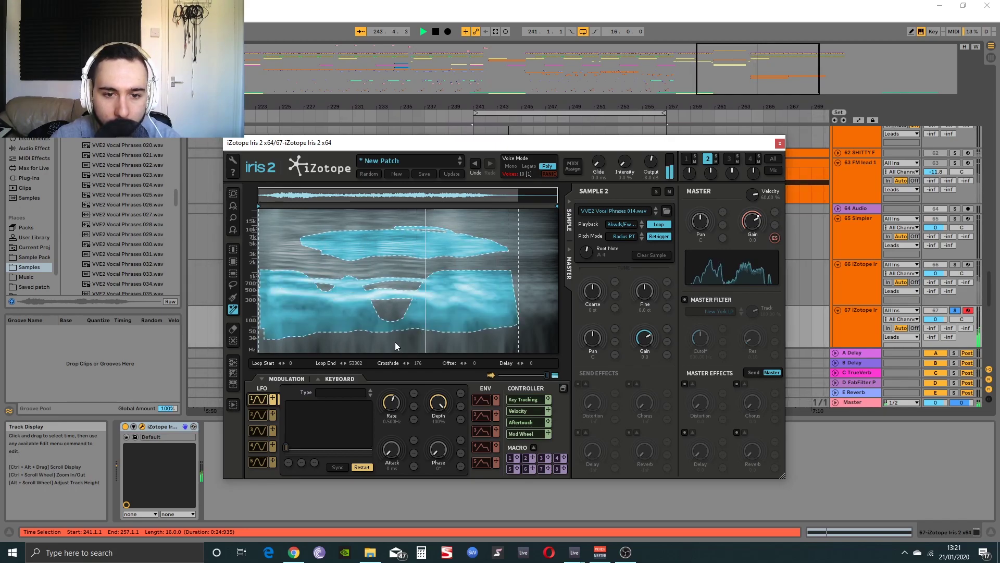
pyautogui.click(274, 232)
pyautogui.click(299, 216)
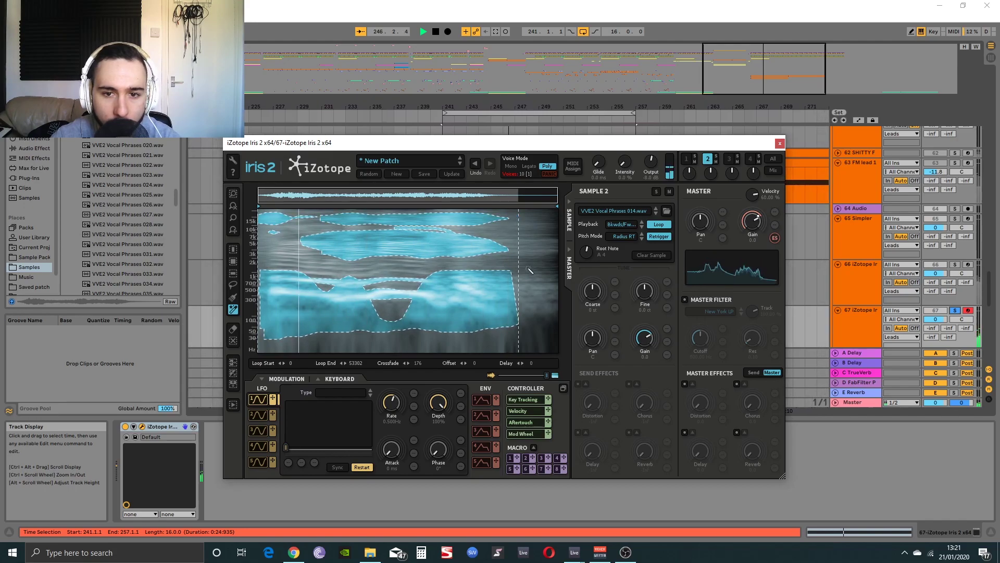
pyautogui.click(412, 266)
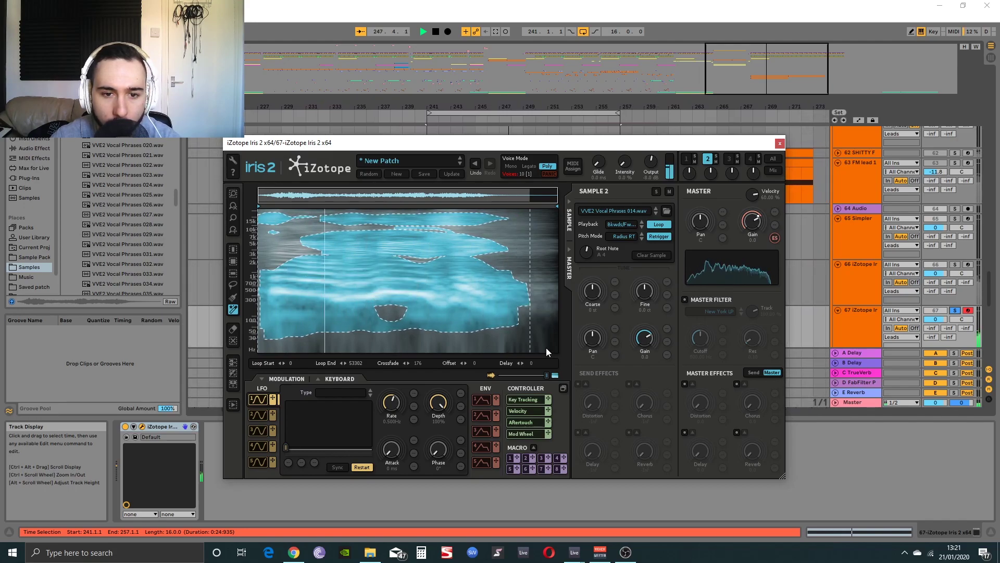
# Try the Fixed pitch mode on Sample 2, switch back to Radius RT and dismiss its information dialog.
pyautogui.click(620, 237)
pyautogui.click(619, 263)
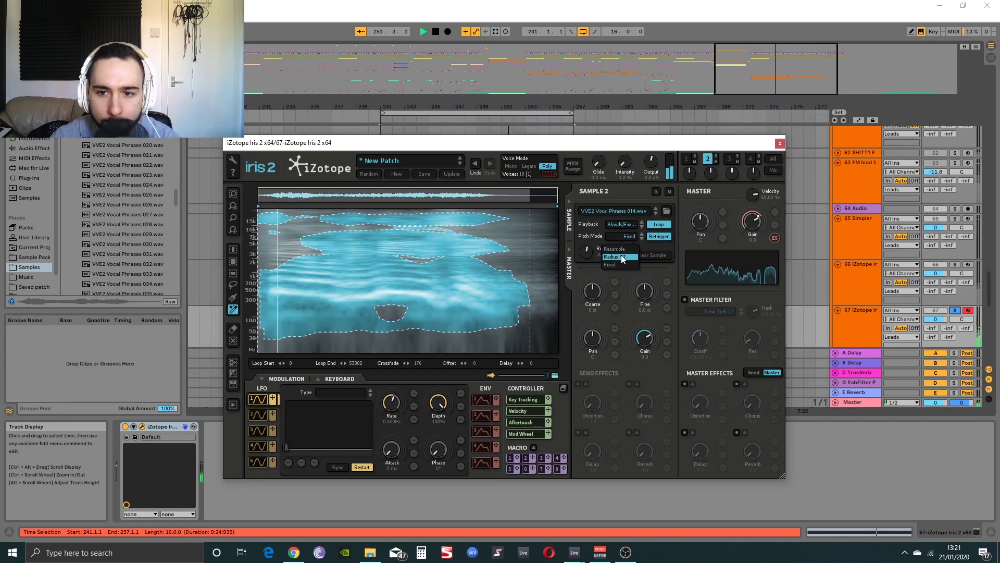
pyautogui.click(617, 256)
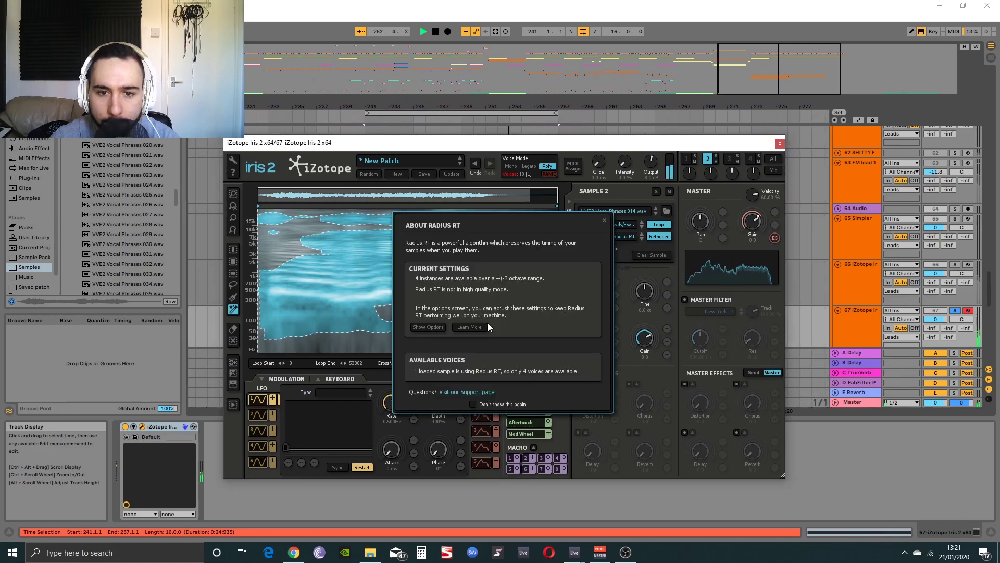
pyautogui.click(606, 219)
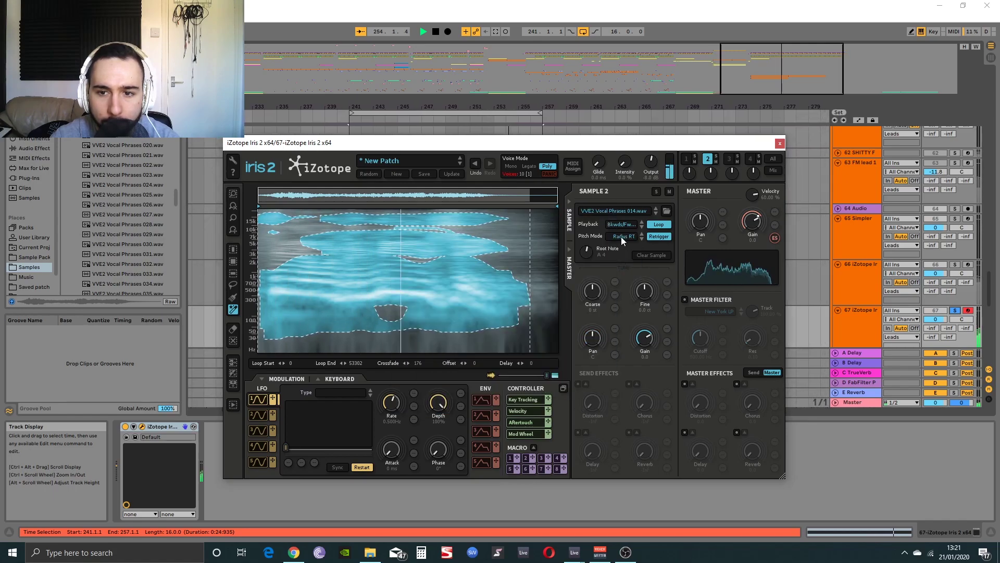
# Set Sample 2's coarse tuning to -4 st and its loop end to 45915.
pyautogui.moveTo(592, 290); pyautogui.dragTo(596, 303)
pyautogui.moveTo(595, 300); pyautogui.dragTo(596, 297)
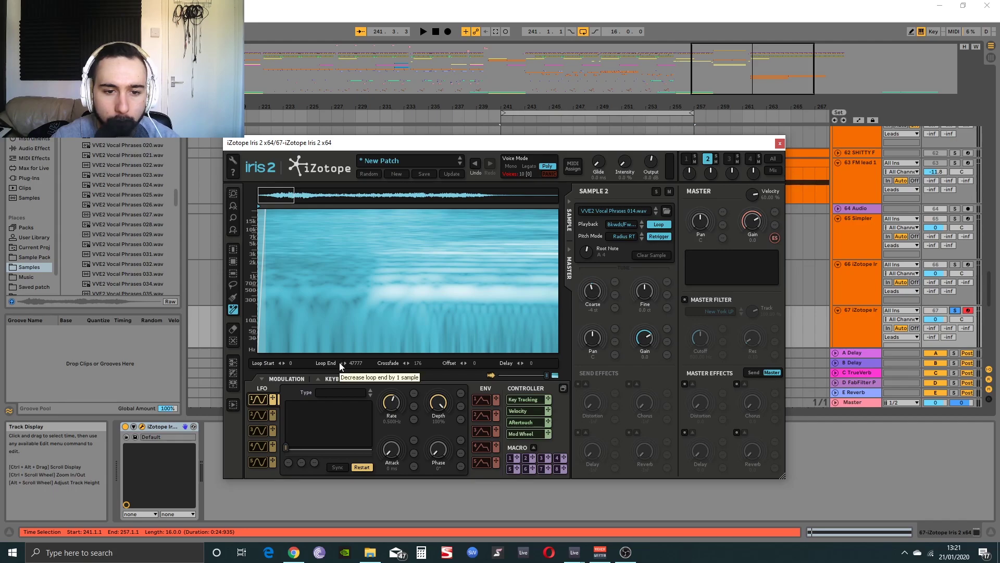
pyautogui.moveTo(340, 361); pyautogui.dragTo(337, 458)
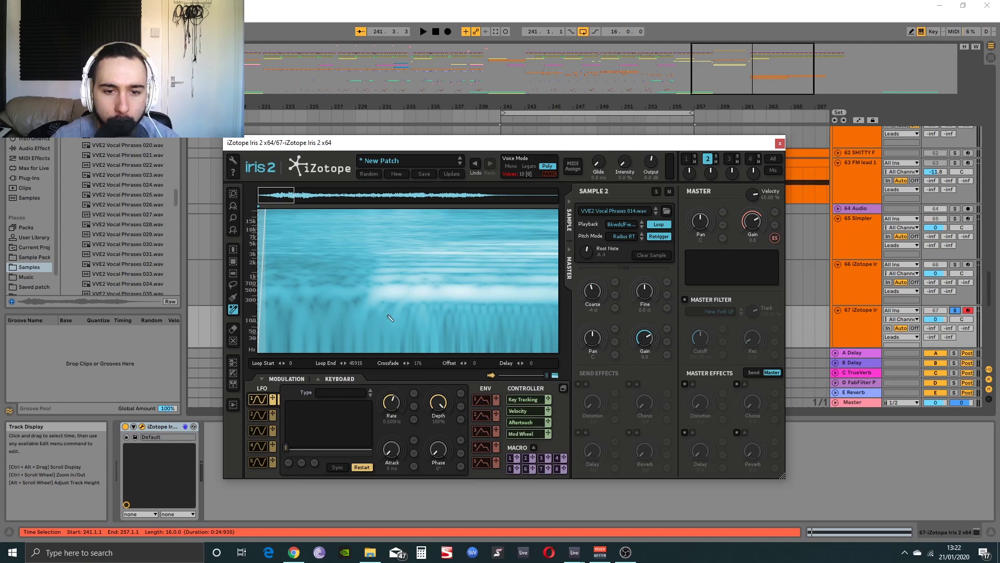
# Select the bright band near 500 Hz with the Magic Wand and play the track with the whole sample in view.
pyautogui.click(412, 291)
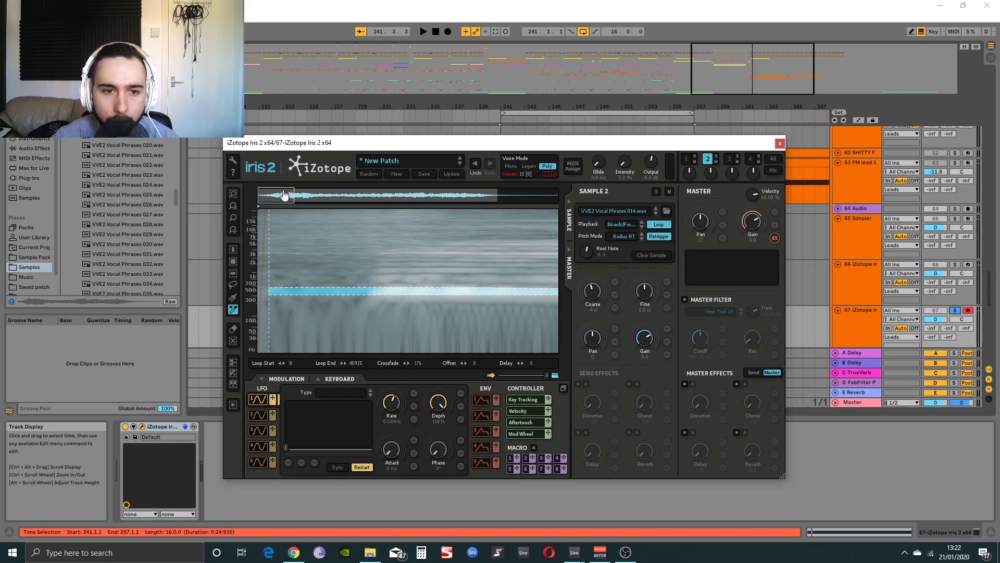
pyautogui.moveTo(323, 191); pyautogui.dragTo(636, 189)
pyautogui.press('space')
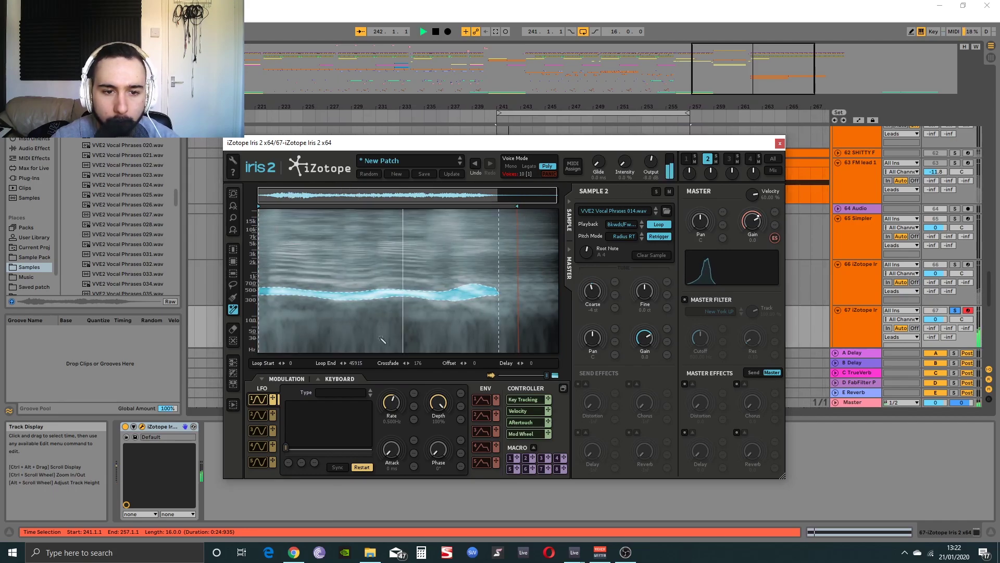
# Try lassoing several irregular high, mid and low areas of the spectrogram during playback, and clear the whole selection.
pyautogui.click(233, 285)
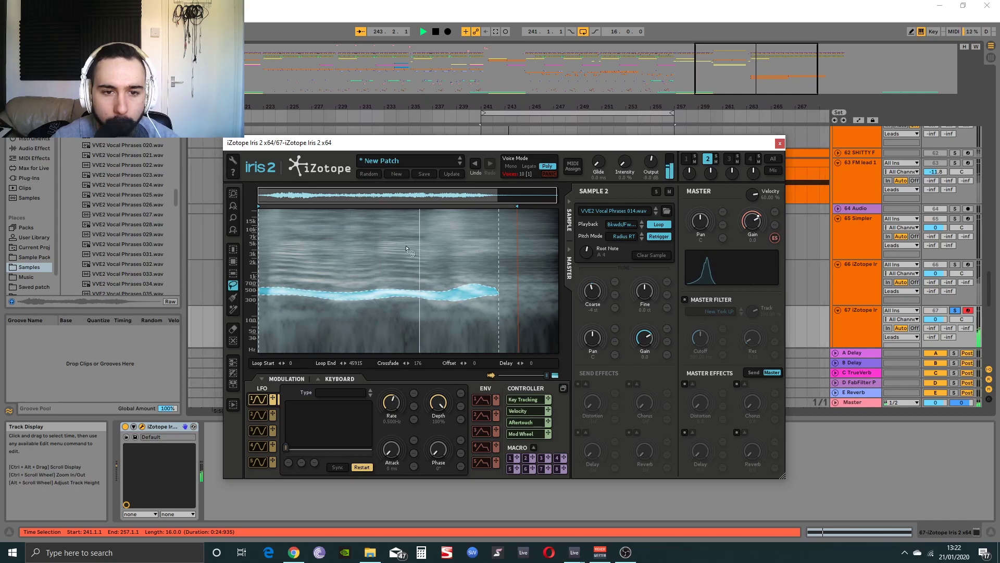
pyautogui.moveTo(313, 246); pyautogui.dragTo(417, 257)
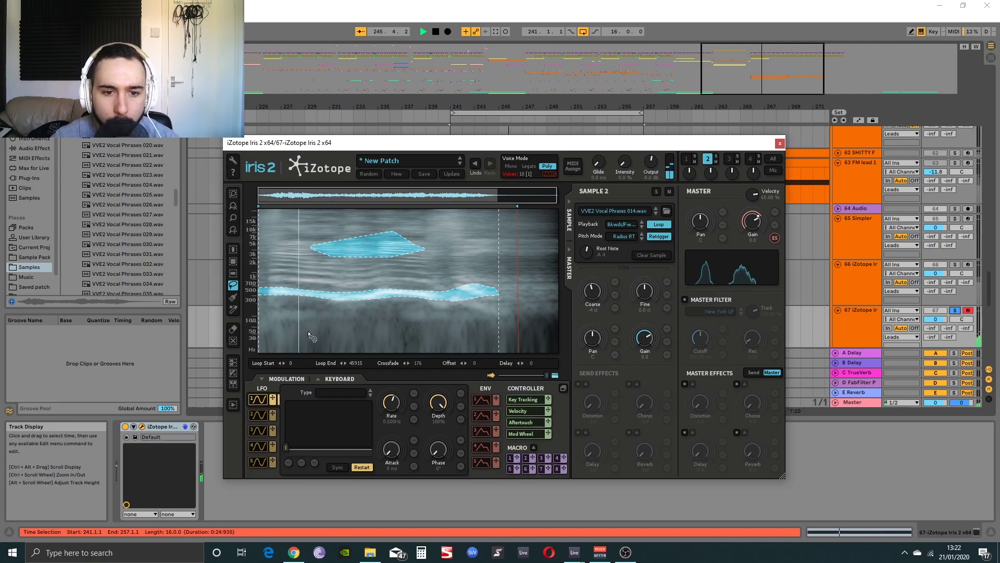
pyautogui.moveTo(492, 320); pyautogui.dragTo(307, 320)
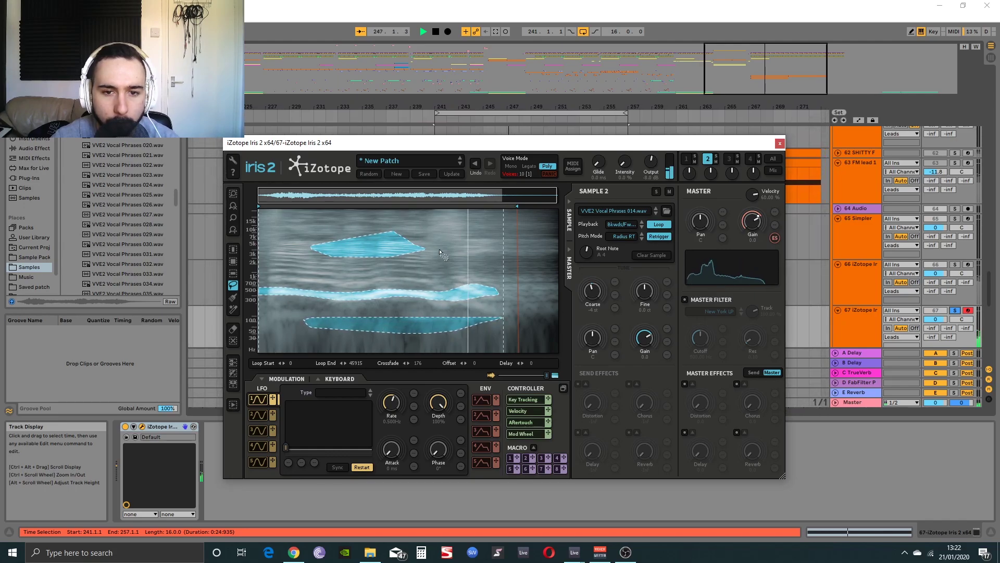
pyautogui.moveTo(475, 269)
pyautogui.mouseDown()
pyautogui.moveTo(474, 240)
pyautogui.moveTo(437, 240)
pyautogui.moveTo(400, 228)
pyautogui.mouseUp()
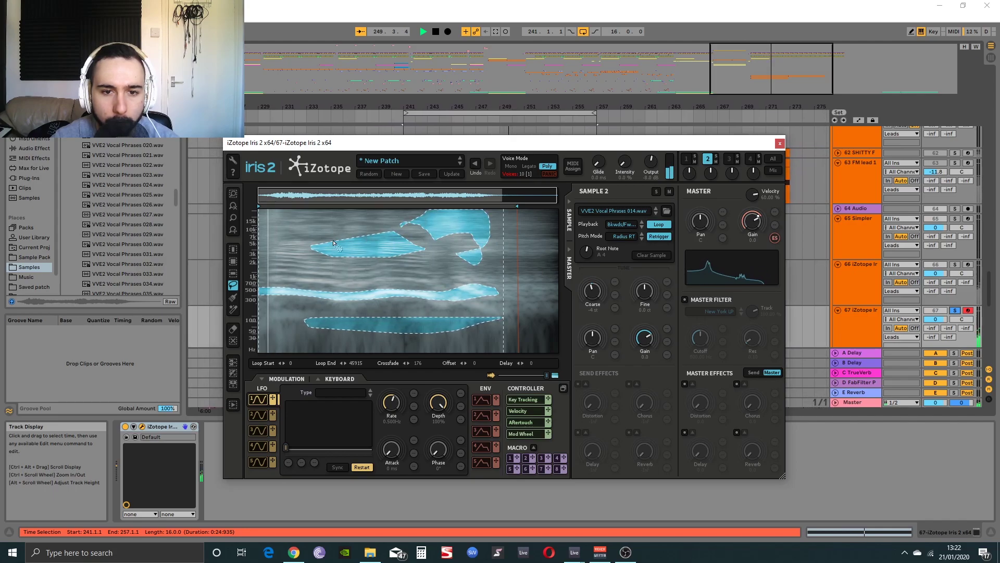
pyautogui.moveTo(282, 226)
pyautogui.mouseDown()
pyautogui.moveTo(274, 256)
pyautogui.moveTo(295, 224)
pyautogui.moveTo(284, 216)
pyautogui.moveTo(313, 225)
pyautogui.moveTo(370, 219)
pyautogui.moveTo(320, 227)
pyautogui.mouseUp()
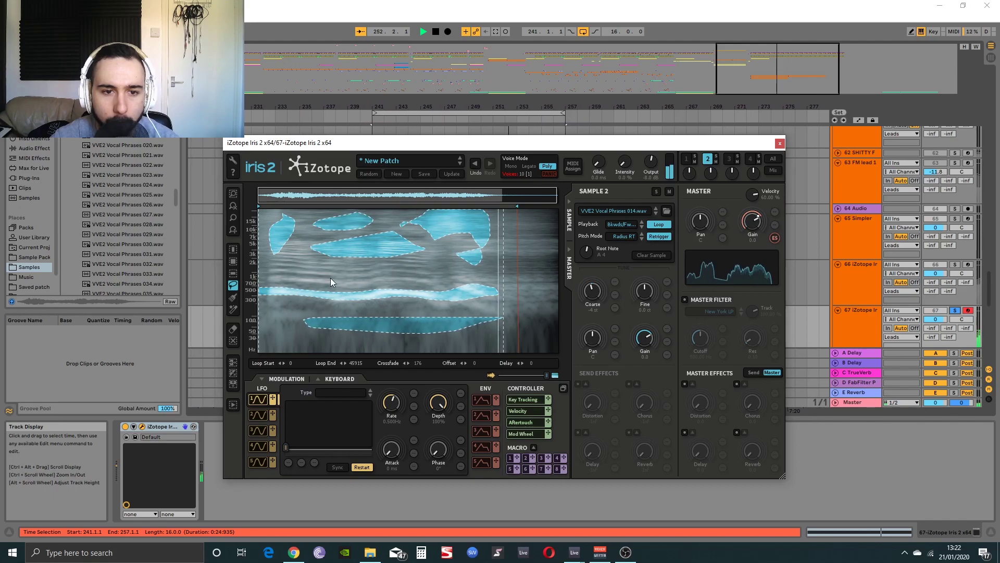
pyautogui.moveTo(385, 268)
pyautogui.mouseDown()
pyautogui.moveTo(426, 279)
pyautogui.moveTo(436, 259)
pyautogui.moveTo(449, 274)
pyautogui.moveTo(464, 269)
pyautogui.moveTo(434, 272)
pyautogui.mouseUp()
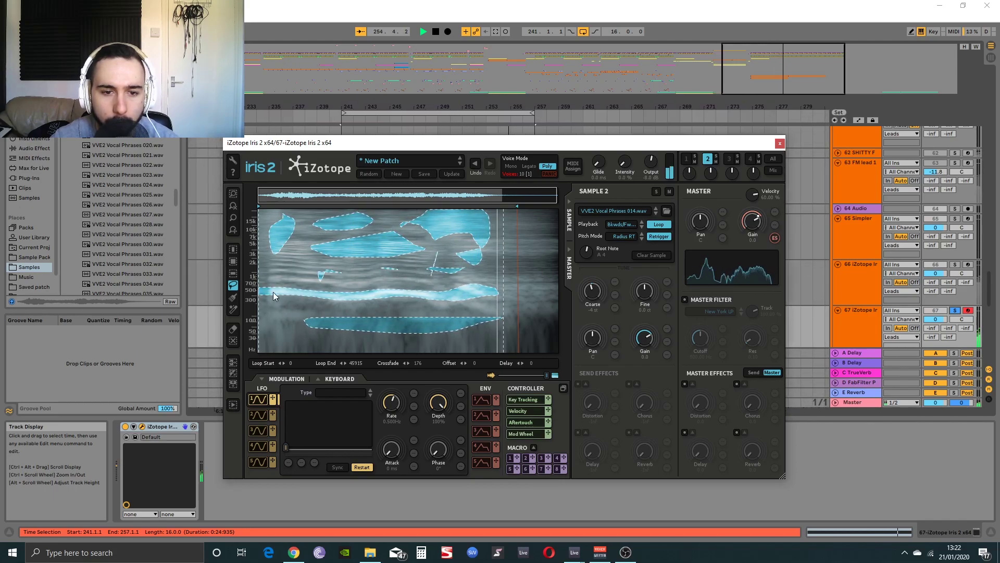
pyautogui.moveTo(286, 304); pyautogui.dragTo(289, 323)
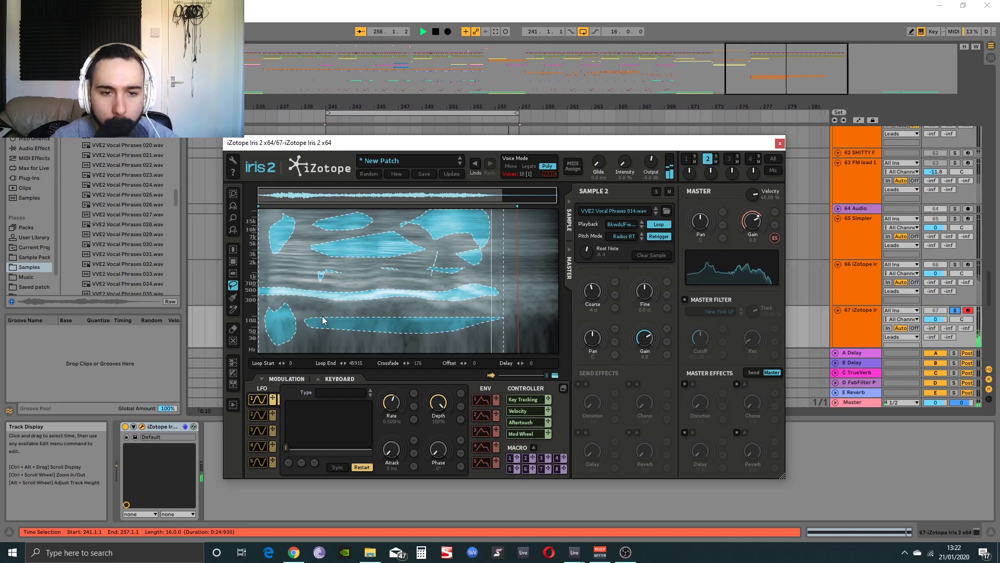
pyautogui.click(233, 340)
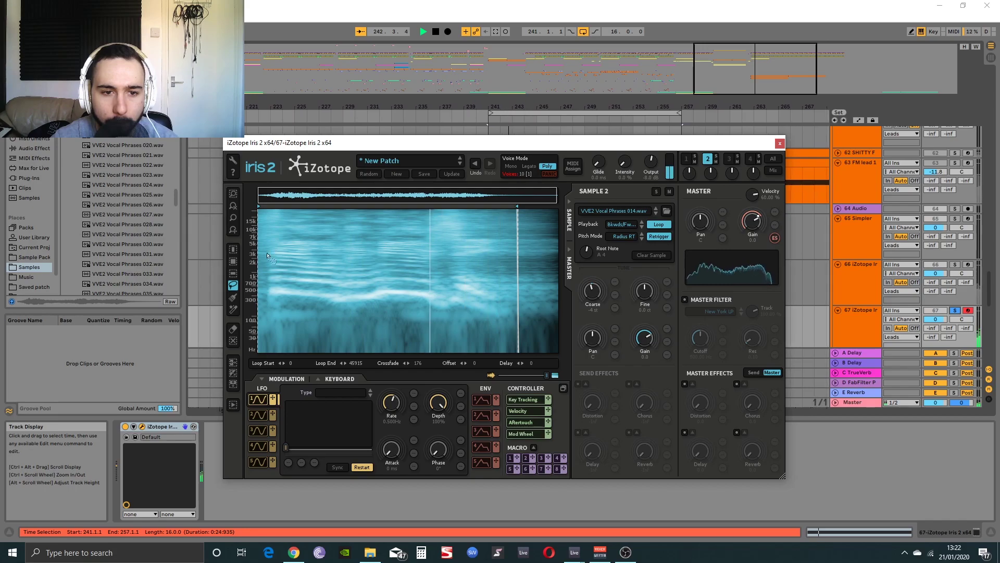
# Lasso two large rising diagonal areas of the spectrogram, plus smaller areas in the low end, the mid gap and the early high frequencies.
pyautogui.moveTo(508, 241); pyautogui.dragTo(507, 243)
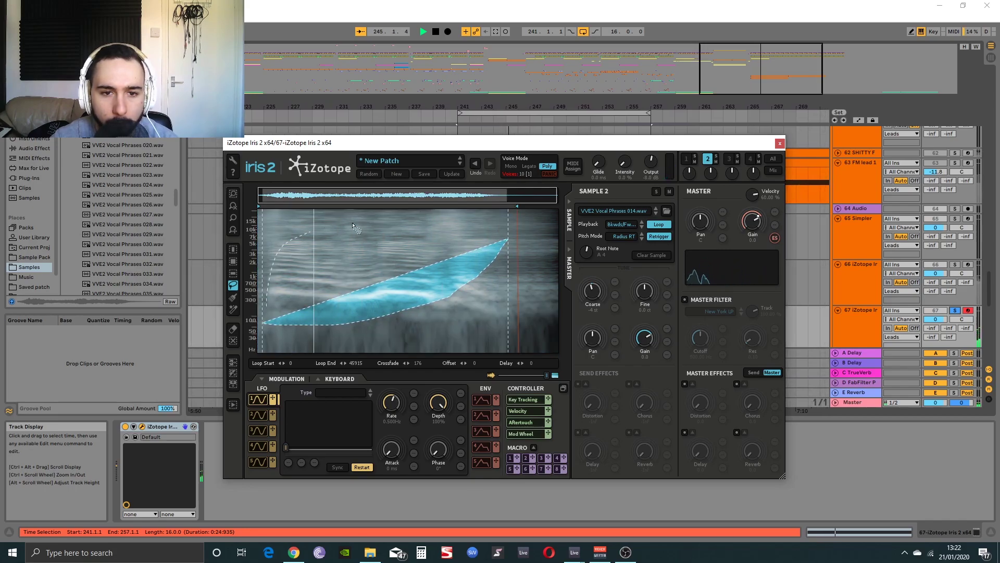
pyautogui.moveTo(480, 214)
pyautogui.mouseDown()
pyautogui.moveTo(439, 235)
pyautogui.moveTo(295, 275)
pyautogui.moveTo(267, 305)
pyautogui.mouseUp()
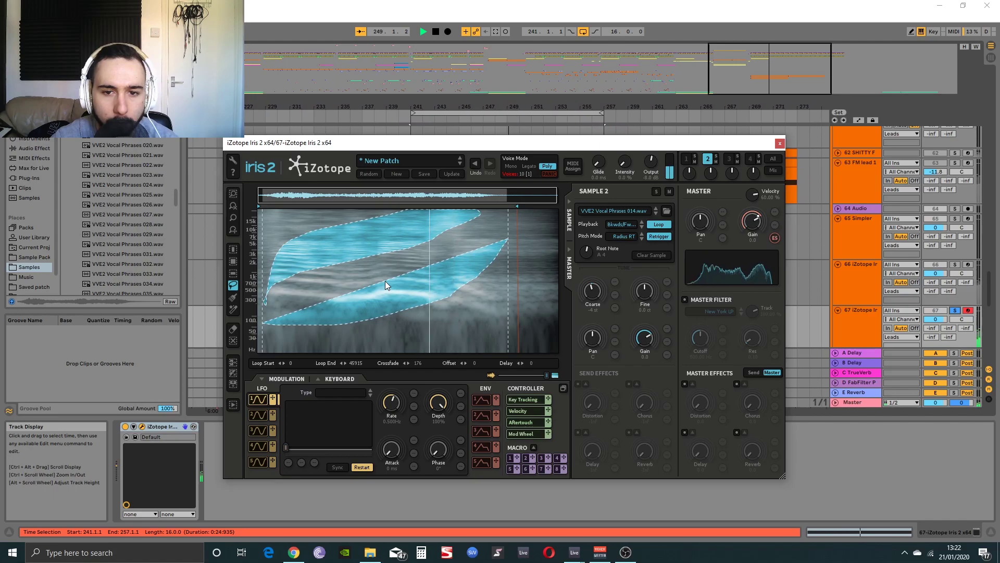
pyautogui.moveTo(461, 352)
pyautogui.mouseDown()
pyautogui.moveTo(484, 299)
pyautogui.moveTo(465, 352)
pyautogui.mouseUp()
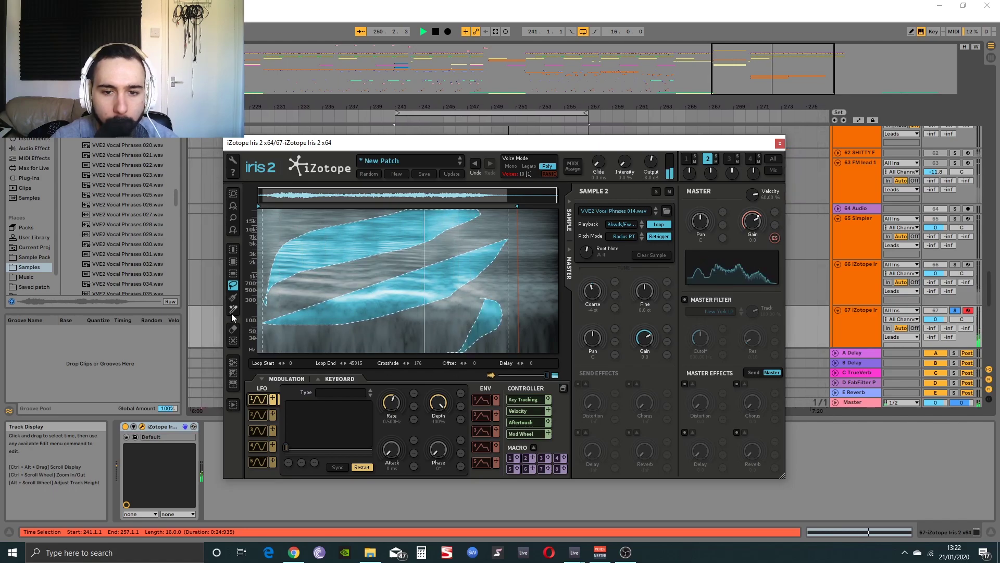
pyautogui.moveTo(260, 229)
pyautogui.mouseDown()
pyautogui.moveTo(284, 210)
pyautogui.moveTo(303, 223)
pyautogui.mouseUp()
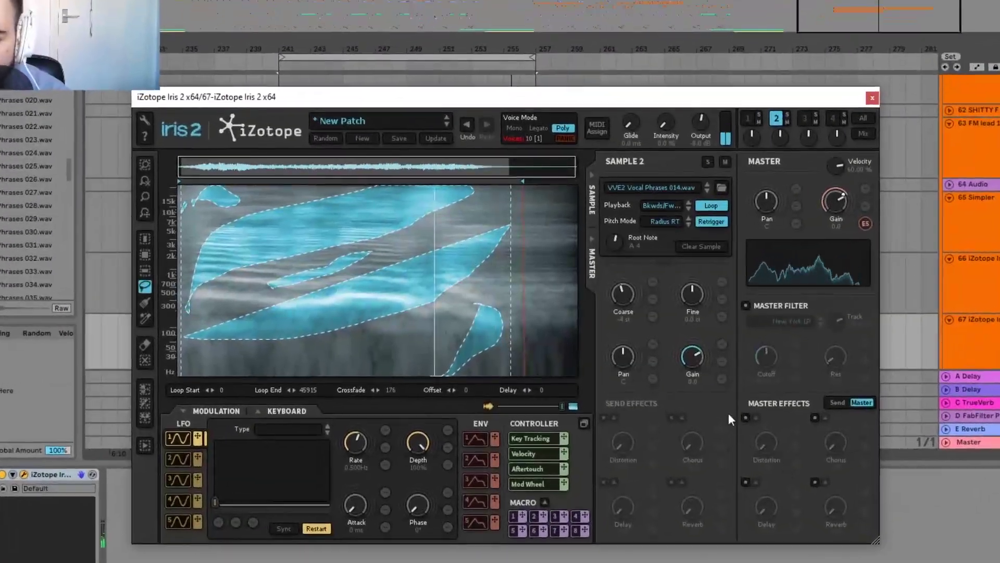
# Enable all four master effects, with distortion at 6.0, chorus at 76.0, delay at 75.0 and reverb at 85.0.
pyautogui.click(746, 417)
pyautogui.moveTo(773, 444); pyautogui.dragTo(830, 409)
pyautogui.click(814, 418)
pyautogui.moveTo(761, 446); pyautogui.dragTo(765, 477)
pyautogui.click(745, 482)
pyautogui.click(814, 482)
pyautogui.moveTo(829, 506); pyautogui.dragTo(839, 469)
# In the master reverb's detailed settings, set the size to 2.9, raise the low cut to about 112 Hz and lower the high cut.
pyautogui.click(825, 482)
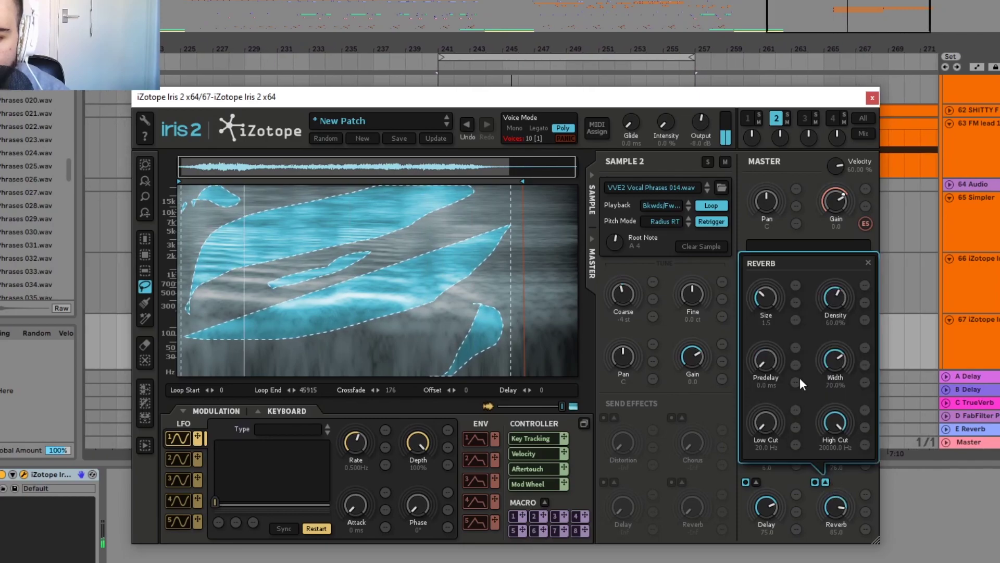
pyautogui.moveTo(775, 302); pyautogui.dragTo(775, 271)
pyautogui.moveTo(765, 423); pyautogui.dragTo(770, 404)
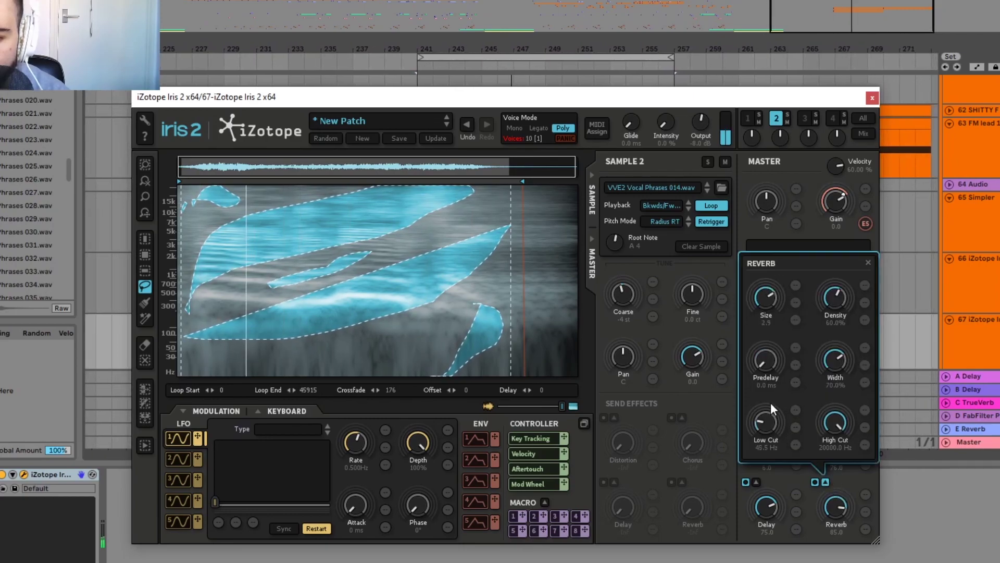
pyautogui.moveTo(833, 427); pyautogui.dragTo(838, 455)
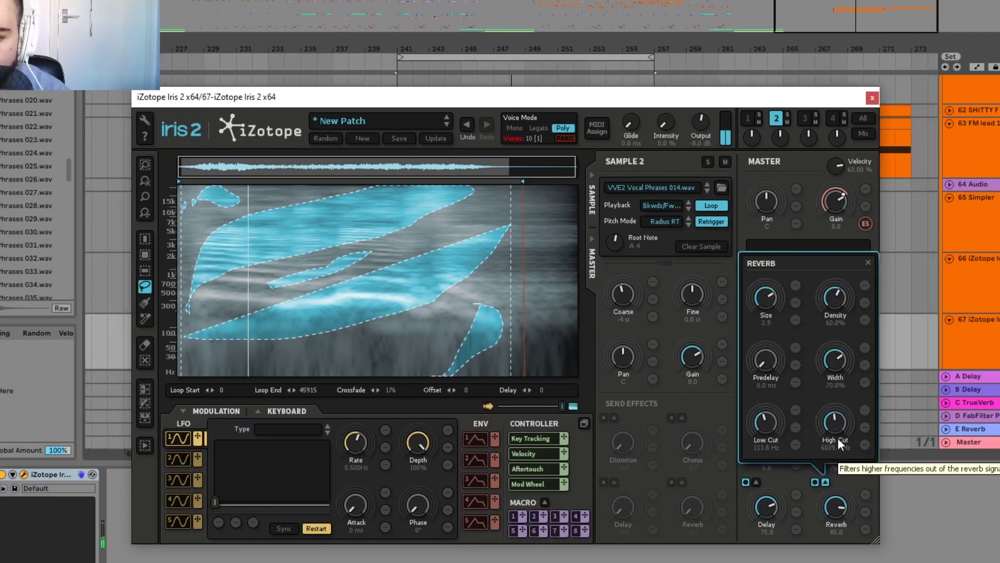
pyautogui.click(867, 263)
# Enable the master filter, set its cutoff to about 1533 Hz and resonance to 0.58, and choose the Formant band-pass type.
pyautogui.click(746, 306)
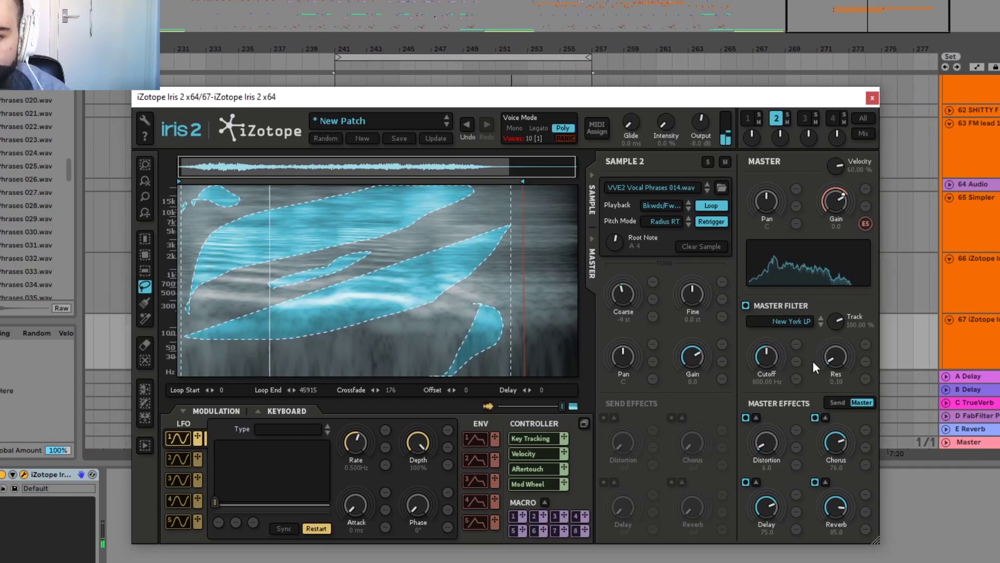
pyautogui.moveTo(766, 346); pyautogui.dragTo(770, 318)
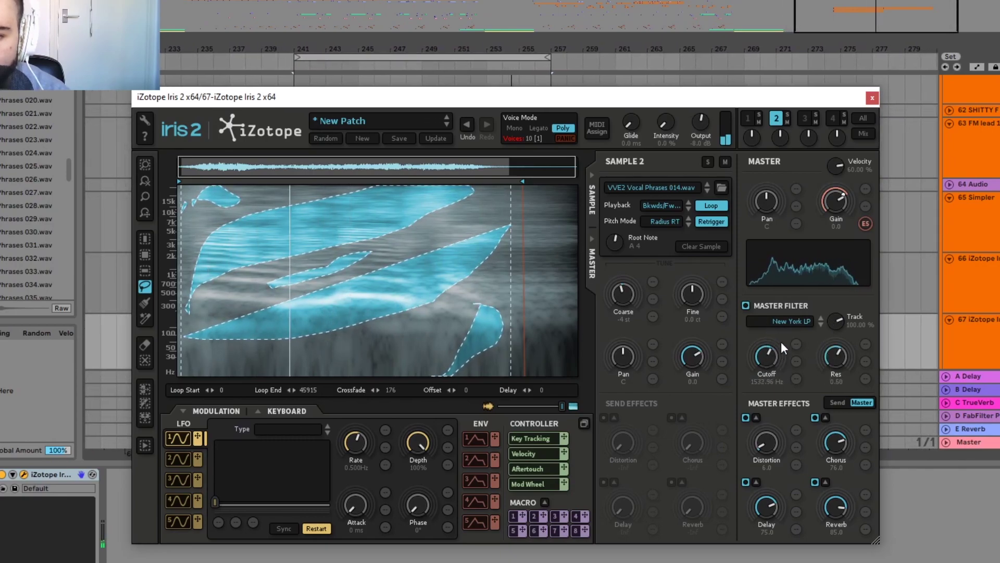
pyautogui.click(792, 323)
pyautogui.moveTo(789, 359)
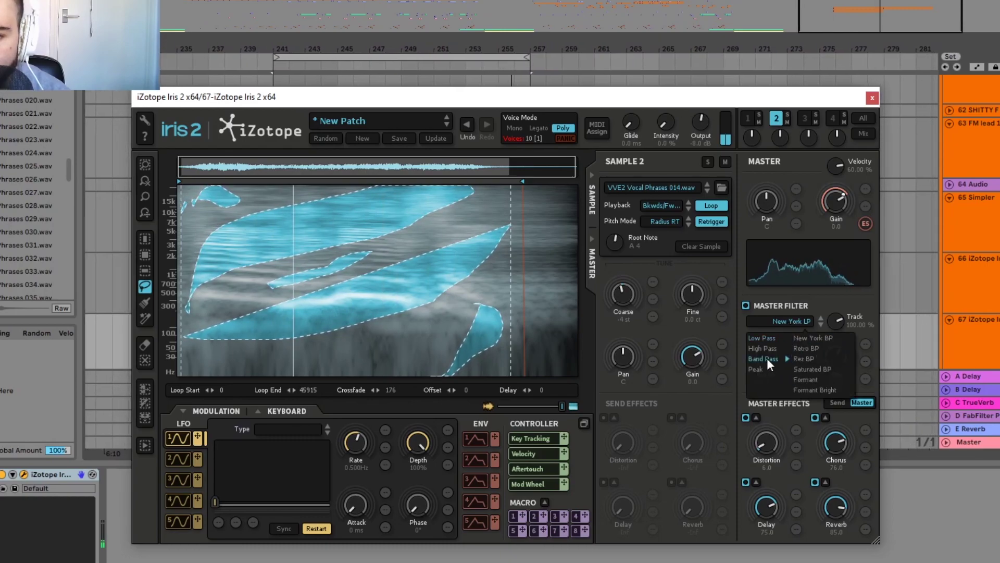
pyautogui.click(810, 378)
# Sweep the Formant filter's cutoff, raise the master distortion to 46.0, and close the plug-in window.
pyautogui.moveTo(769, 350)
pyautogui.mouseDown()
pyautogui.moveTo(770, 334)
pyautogui.moveTo(778, 382)
pyautogui.moveTo(770, 348)
pyautogui.moveTo(829, 334)
pyautogui.moveTo(750, 362)
pyautogui.moveTo(762, 308)
pyautogui.moveTo(770, 360)
pyautogui.mouseUp()
pyautogui.moveTo(765, 448); pyautogui.dragTo(761, 417)
pyautogui.moveTo(748, 346); pyautogui.dragTo(773, 325)
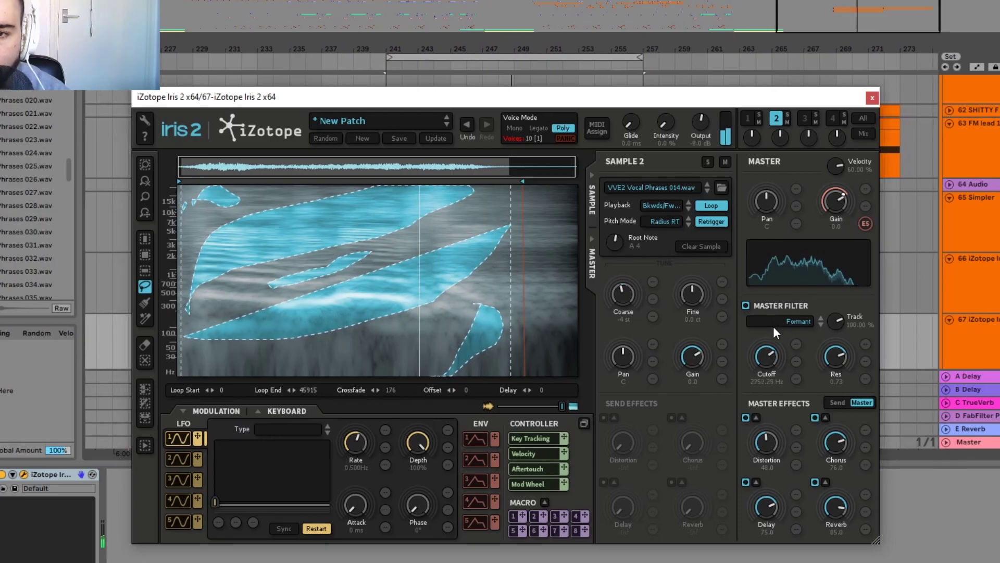
pyautogui.click(871, 99)
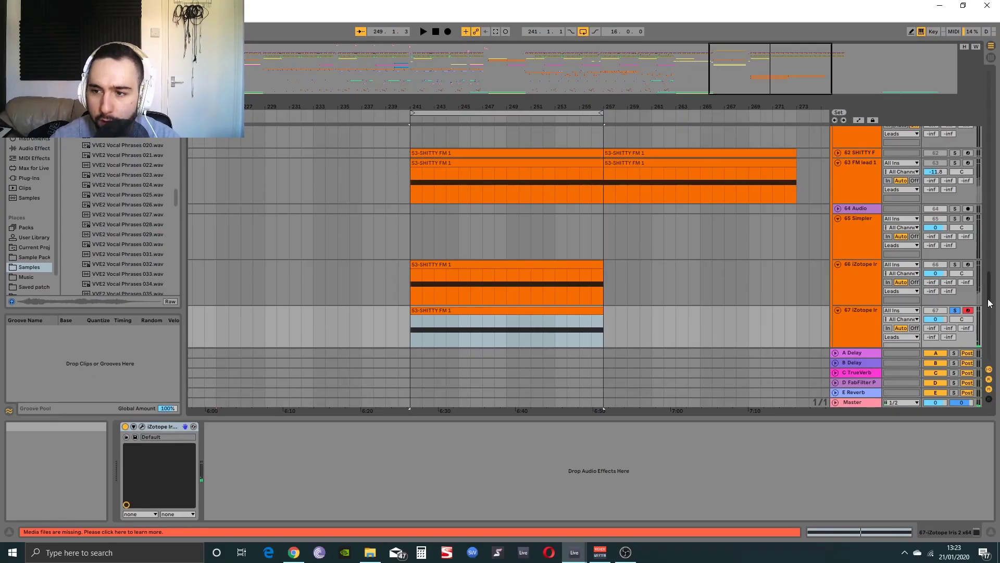
# Look through the arrangement up to the resampling group, and play the loop with the soloed track 67 back in view.
pyautogui.scroll(10, 583, 234)
pyautogui.scroll(5, 995, 173)
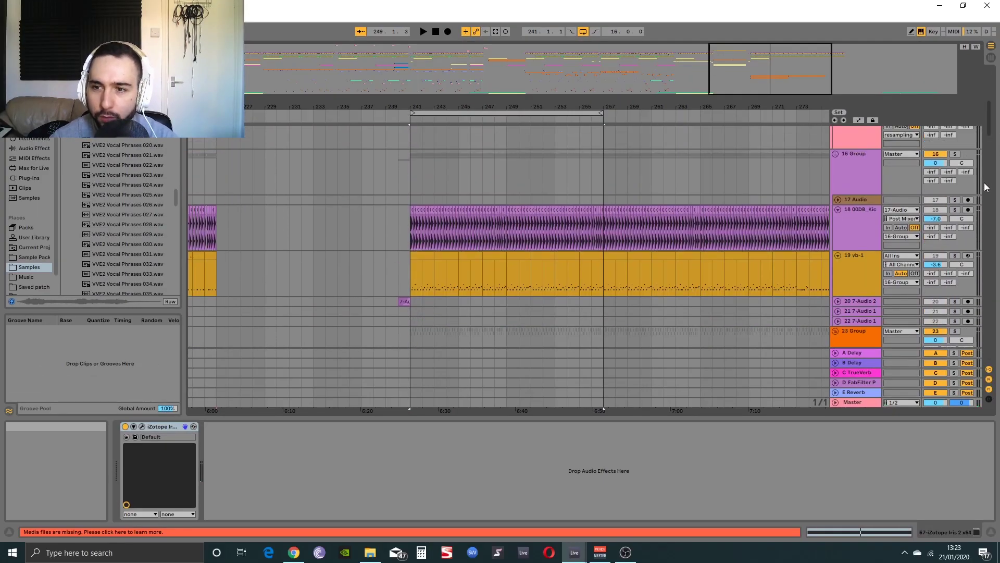
pyautogui.scroll(5, 949, 163)
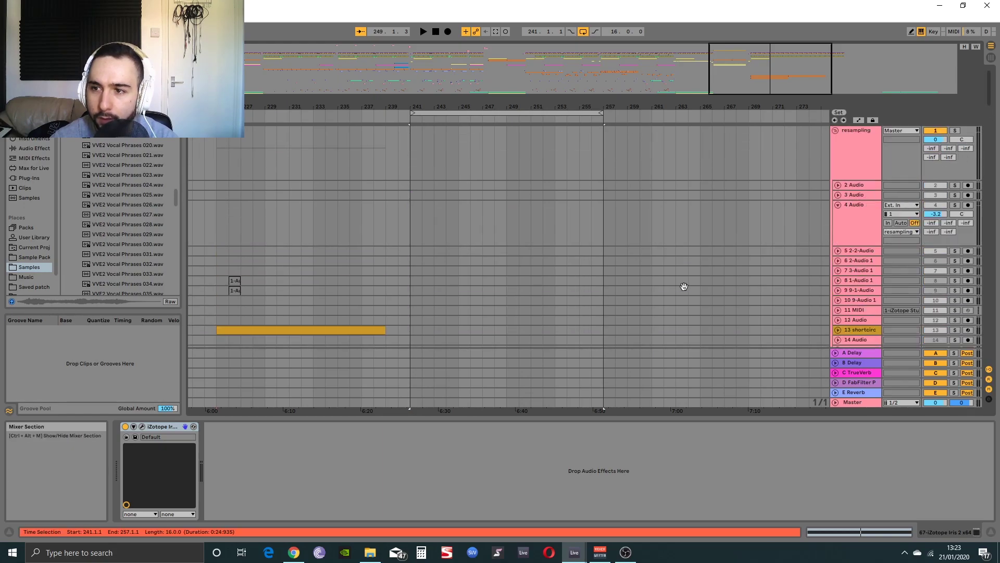
pyautogui.scroll(-8, 685, 292)
pyautogui.press('space')
pyautogui.moveTo(995, 136); pyautogui.dragTo(992, 297)
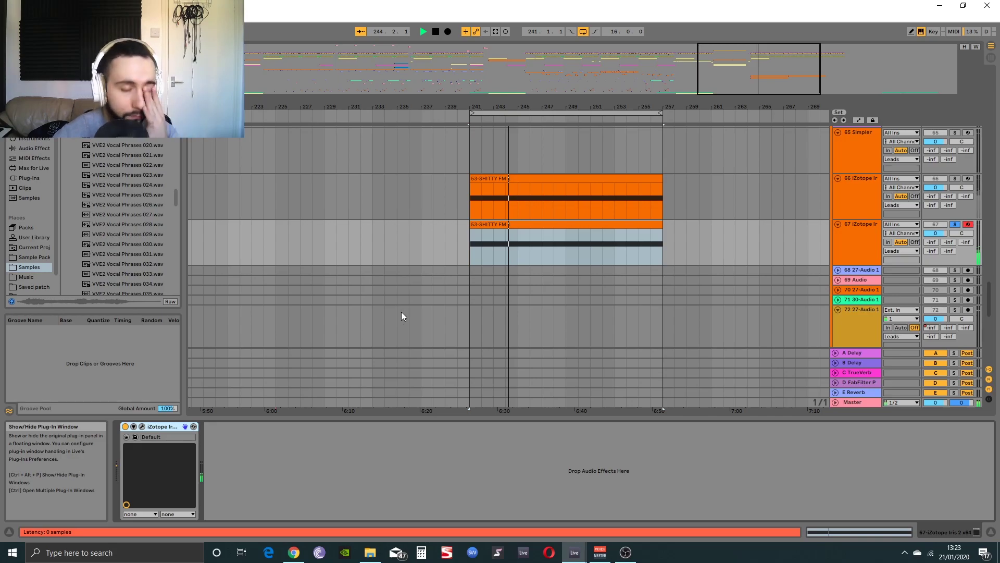
# Reopen the Iris 2 window of track 67, dismiss its load error dialogs, and stop playback.
pyautogui.hotkey('ctrl', 'alt', 'p')
pyautogui.click(584, 327)
pyautogui.click(592, 313)
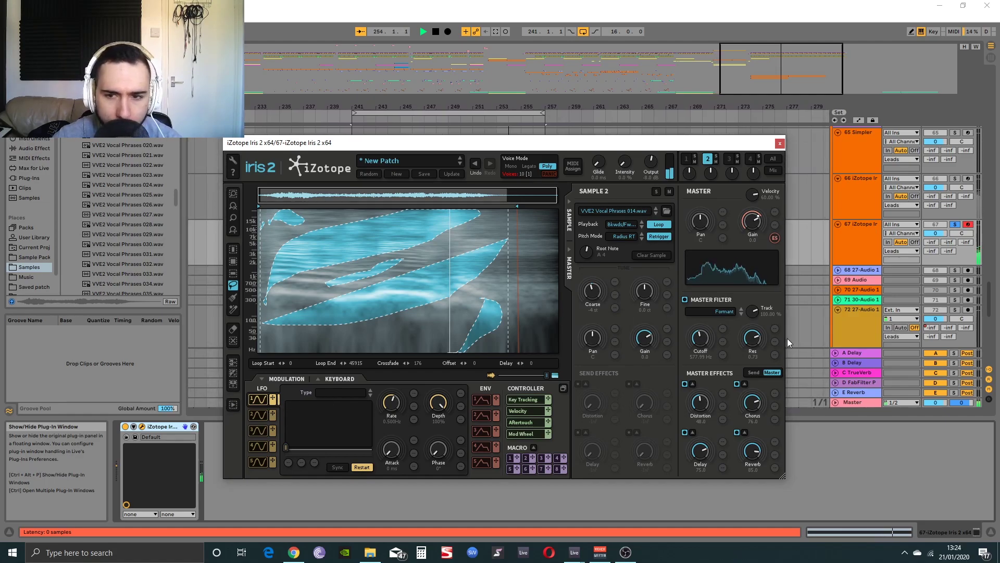
pyautogui.press('space')
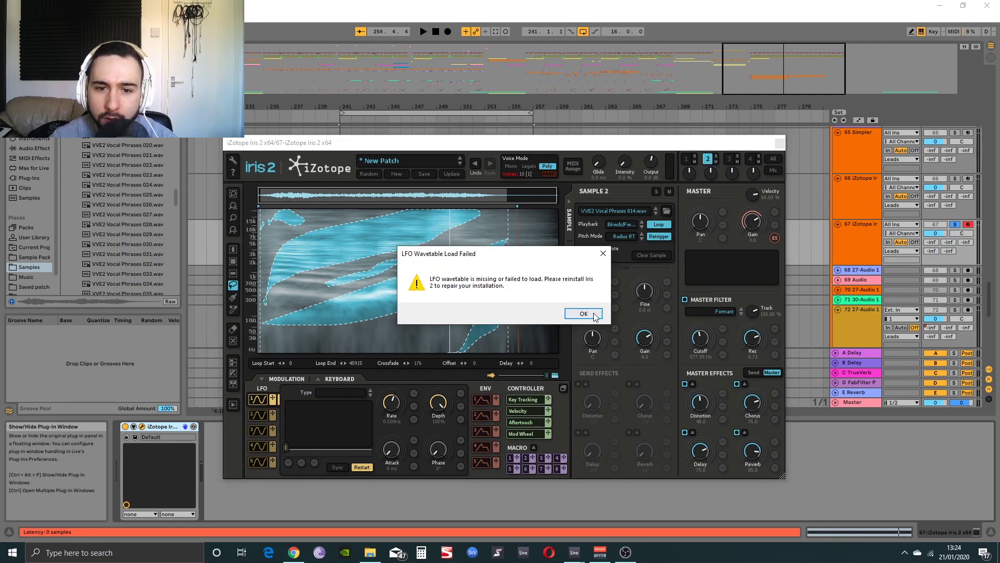
# Close the Iris 2 window and add the Uhbik-P phaser with its birdie preset to track 67.
pyautogui.click(584, 313)
pyautogui.click(780, 142)
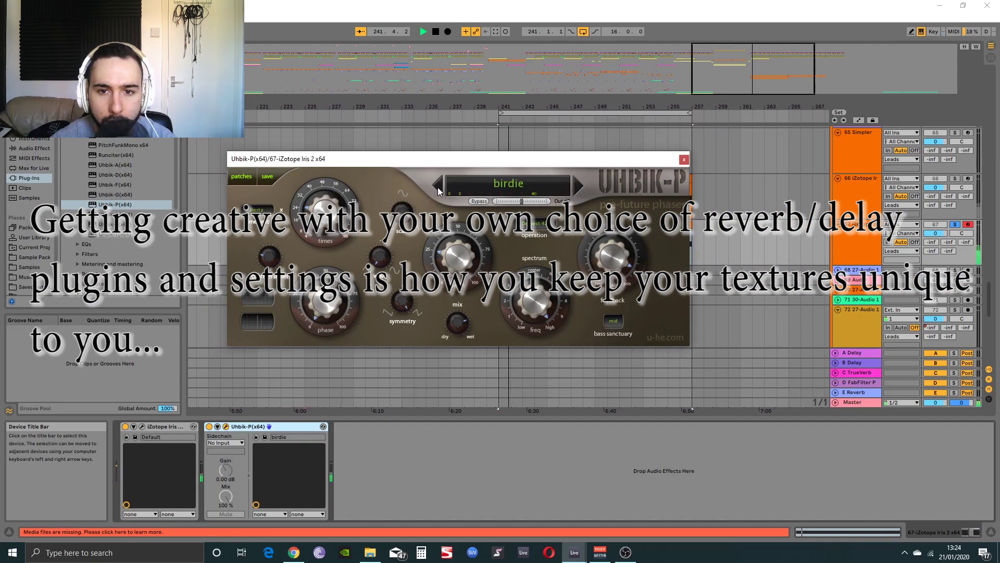
pyautogui.click(684, 159)
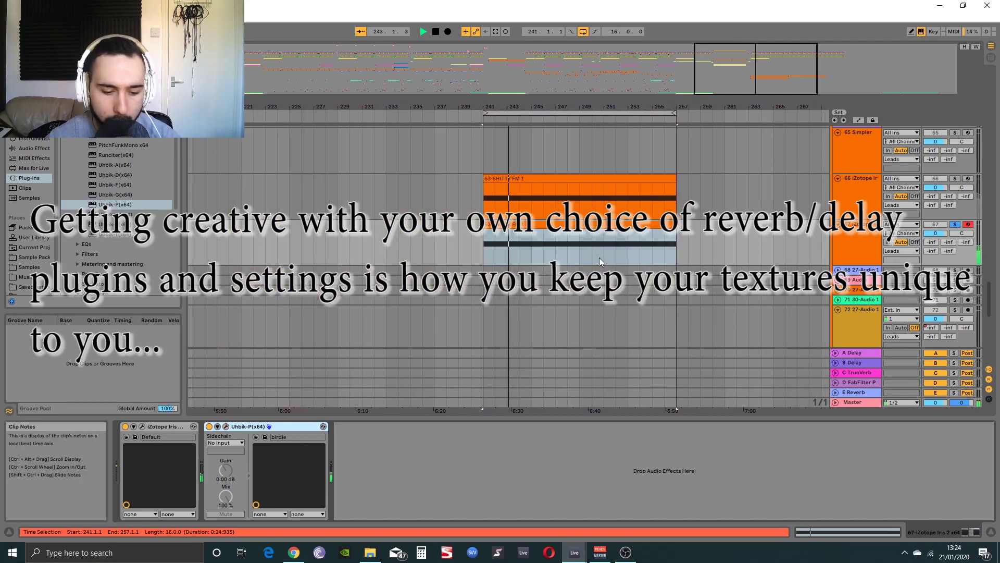
# Add a Delay after Uhbik-P with feedback at 64%, dry/wet at 29%, and its filter at 1.50 kHz with width 5.42.
pyautogui.hotkey('ctrl', 'f')
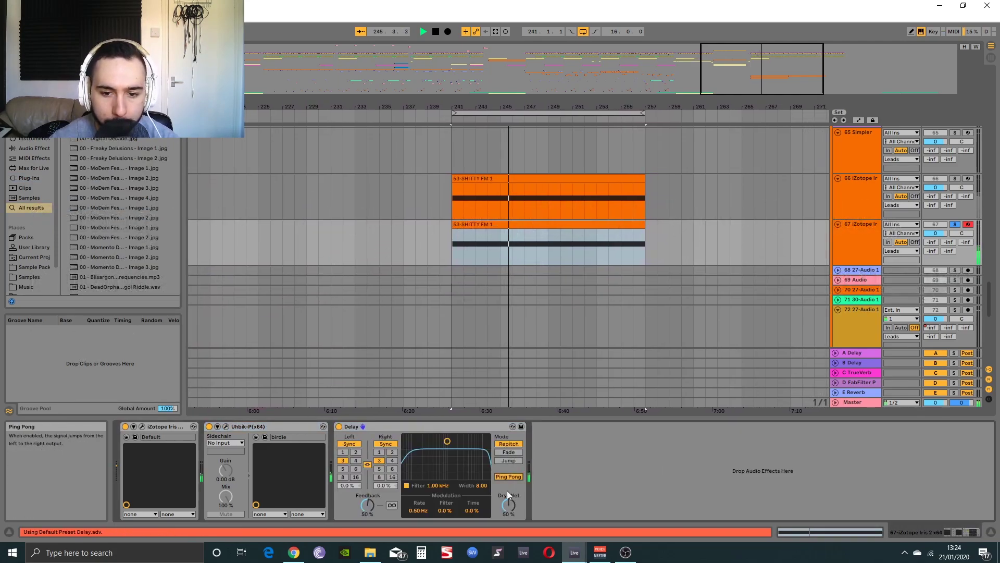
pyautogui.moveTo(368, 506); pyautogui.dragTo(368, 497)
pyautogui.moveTo(508, 506); pyautogui.dragTo(507, 518)
pyautogui.moveTo(447, 440); pyautogui.dragTo(451, 452)
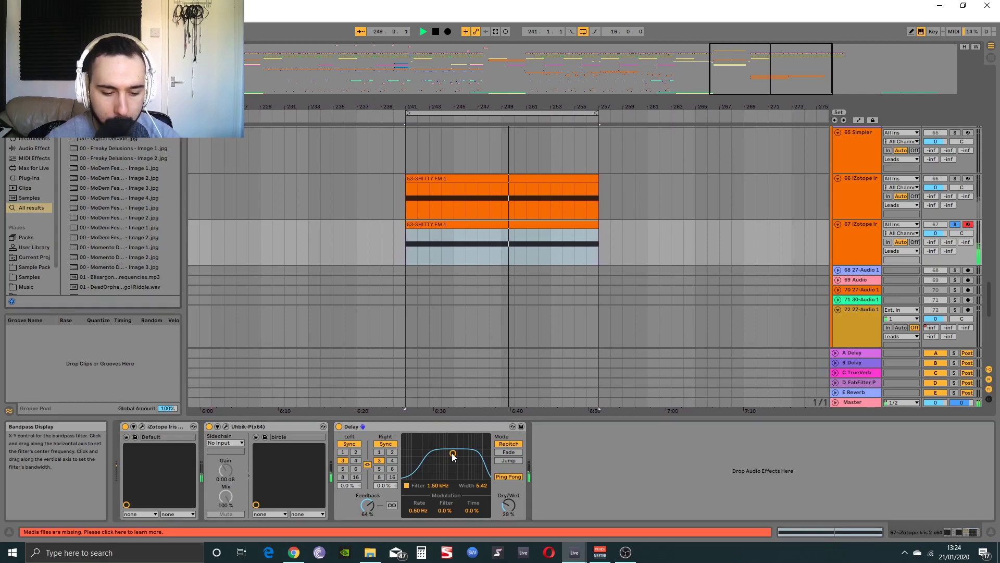
# Insert a second Delay before the existing one, unsync it from the tempo, and set its delay time to 11.9 ms.
pyautogui.moveTo(110, 99); pyautogui.dragTo(333, 461)
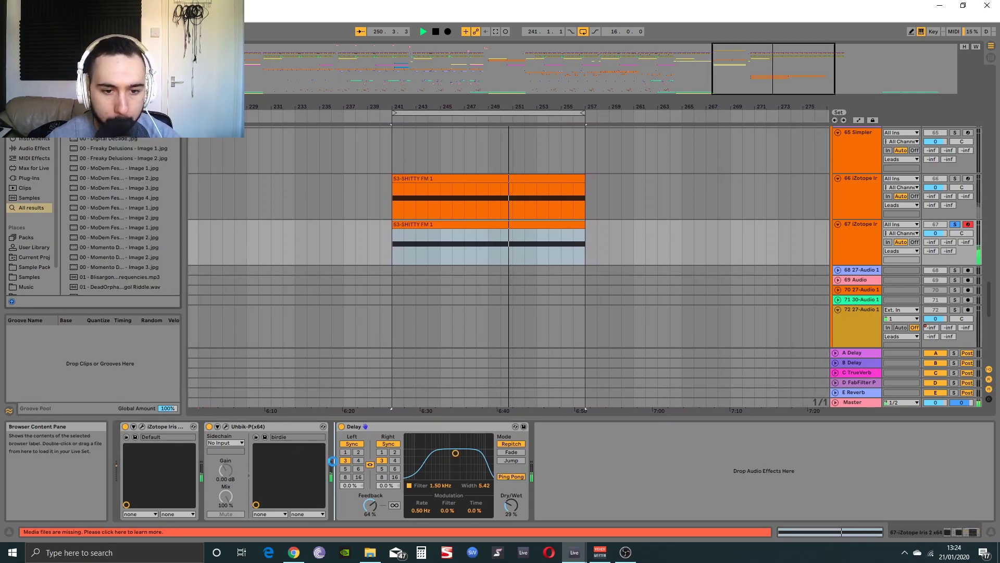
pyautogui.click(375, 444)
pyautogui.click(375, 444)
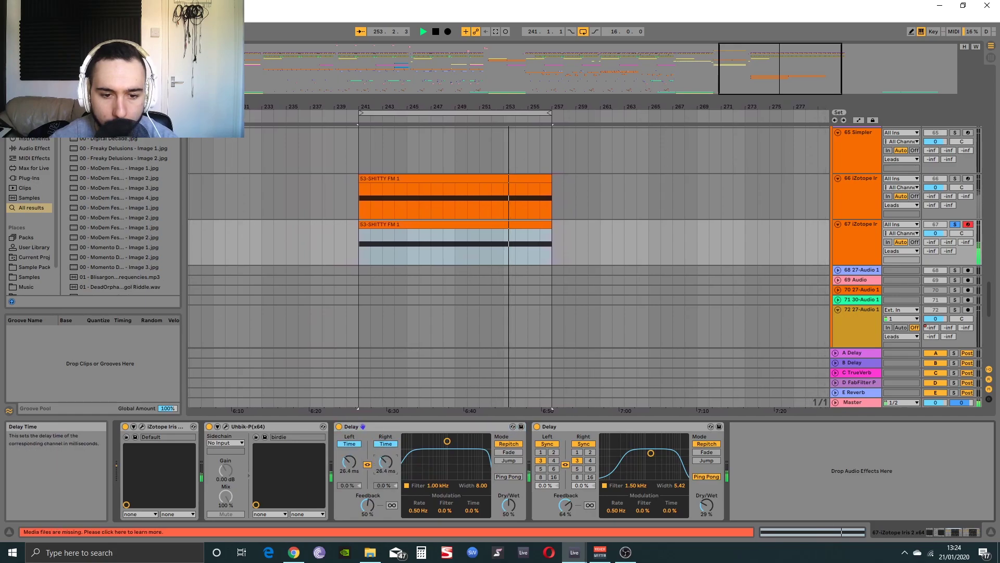
pyautogui.moveTo(385, 461)
pyautogui.mouseDown()
pyautogui.moveTo(385, 445)
pyautogui.moveTo(386, 493)
pyautogui.moveTo(385, 426)
pyautogui.moveTo(386, 497)
pyautogui.moveTo(388, 464)
pyautogui.mouseUp()
pyautogui.press('space')
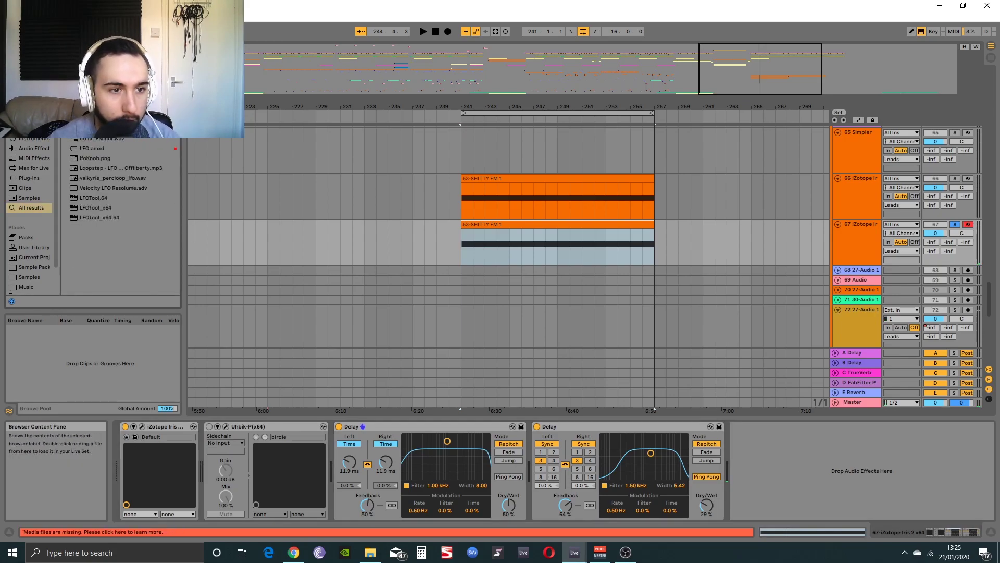
# Add an LFO between the two Delays, map it to the first Delay's left time, and choose the Random waveform.
pyautogui.moveTo(106, 150); pyautogui.dragTo(558, 451)
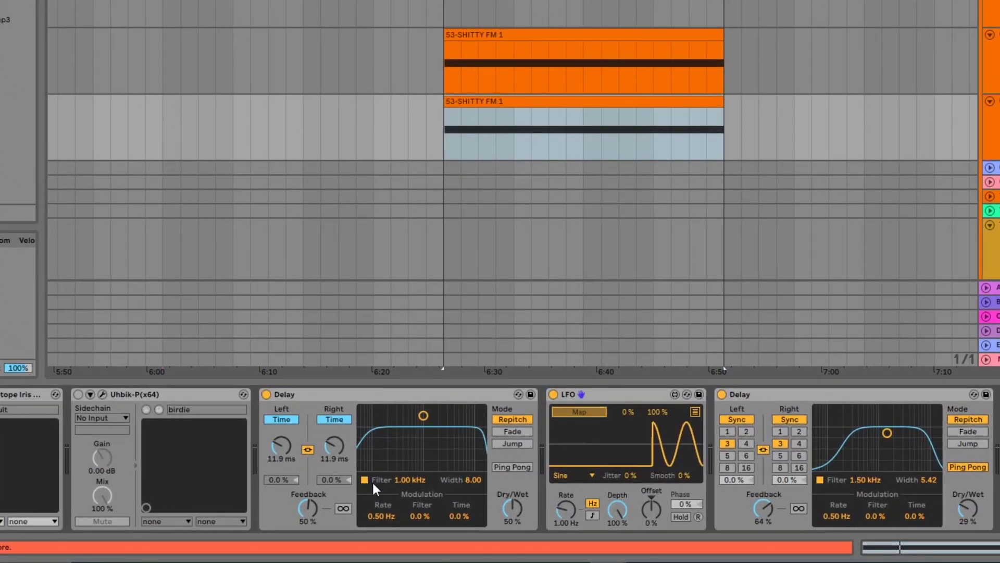
pyautogui.click(339, 451)
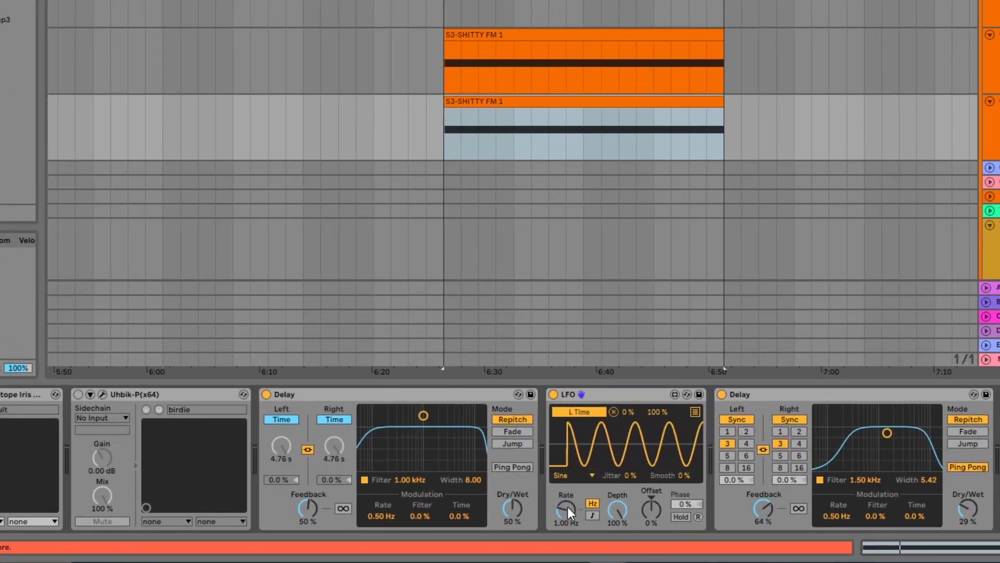
pyautogui.click(576, 475)
pyautogui.click(577, 551)
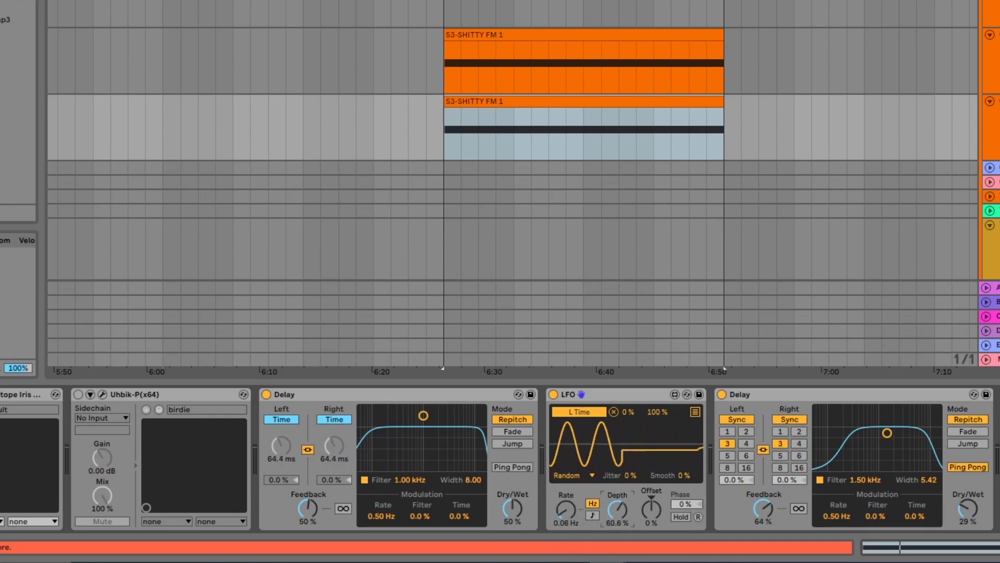
# Set the random LFO's rate to 0.70 Hz, smoothing to 86%, and depth to 85.8%.
pyautogui.moveTo(632, 515); pyautogui.dragTo(632, 537)
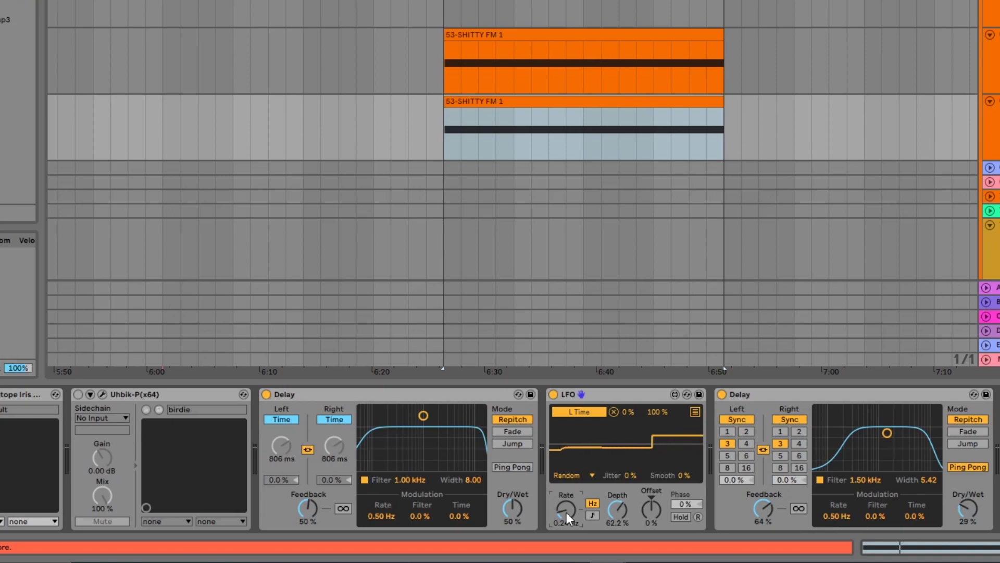
pyautogui.click(575, 476)
pyautogui.click(582, 551)
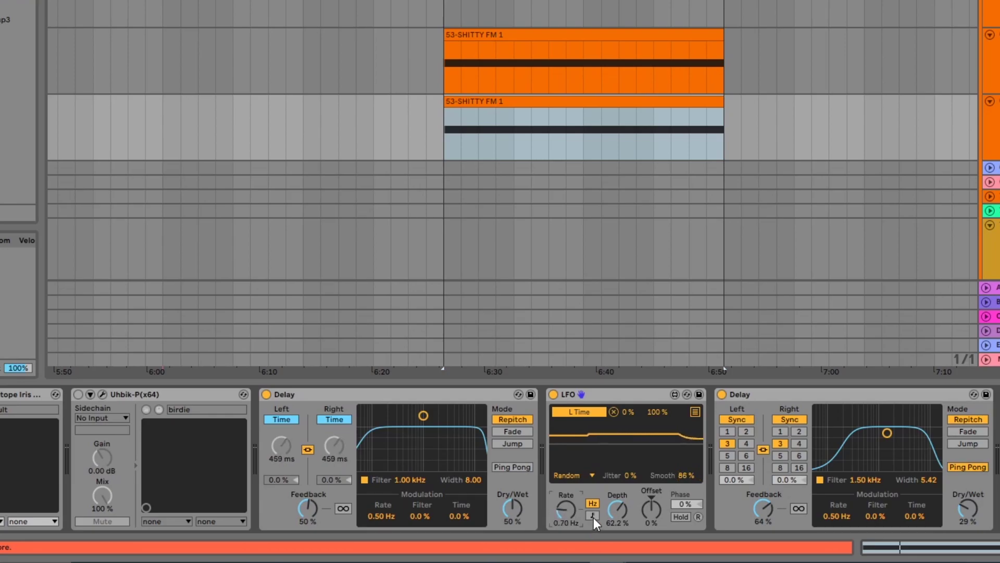
pyautogui.moveTo(618, 509); pyautogui.dragTo(617, 487)
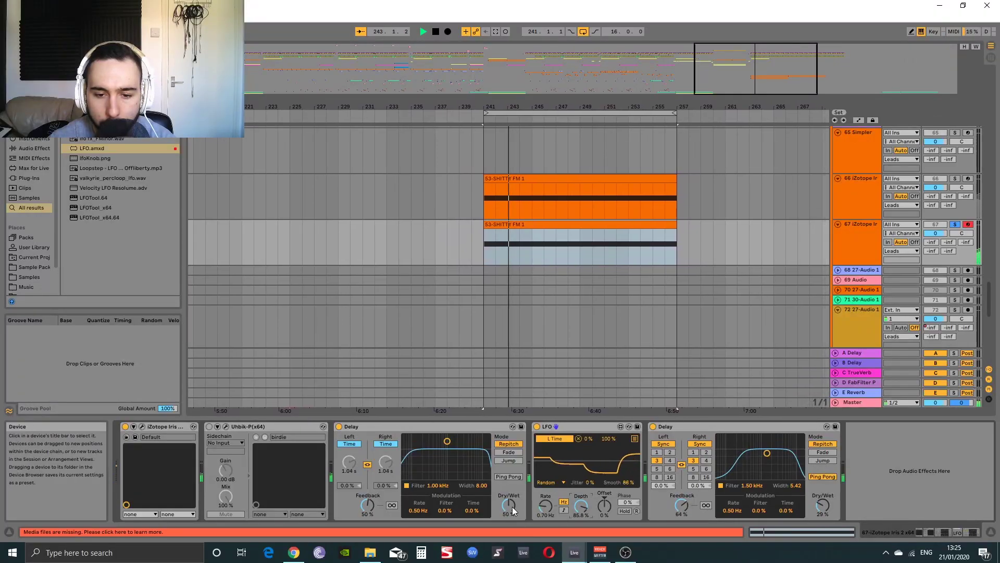
# Raise the first Delay's dry/wet to 65% and reactivate Uhbik-P.
pyautogui.moveTo(511, 507); pyautogui.dragTo(511, 491)
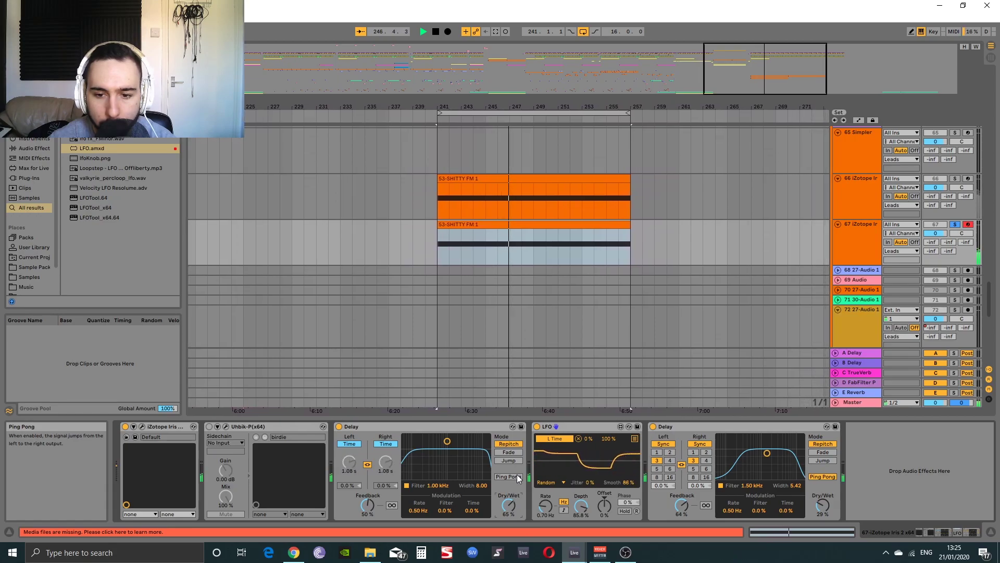
pyautogui.click(209, 426)
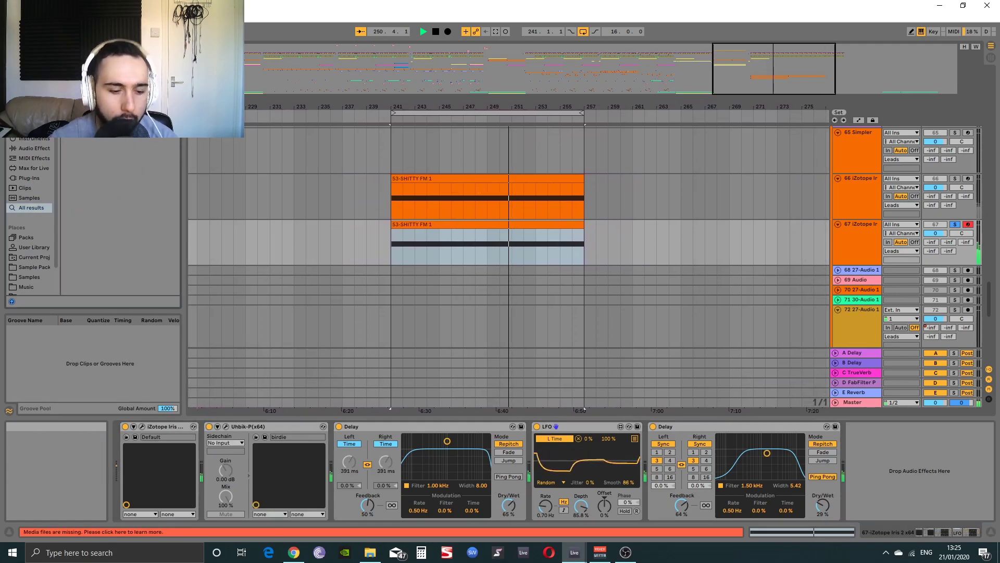
# Stop playback and insert the Glitch2 plug-in between the LFO and the second Delay.
pyautogui.click(28, 178)
pyautogui.scroll(3, 117, 149)
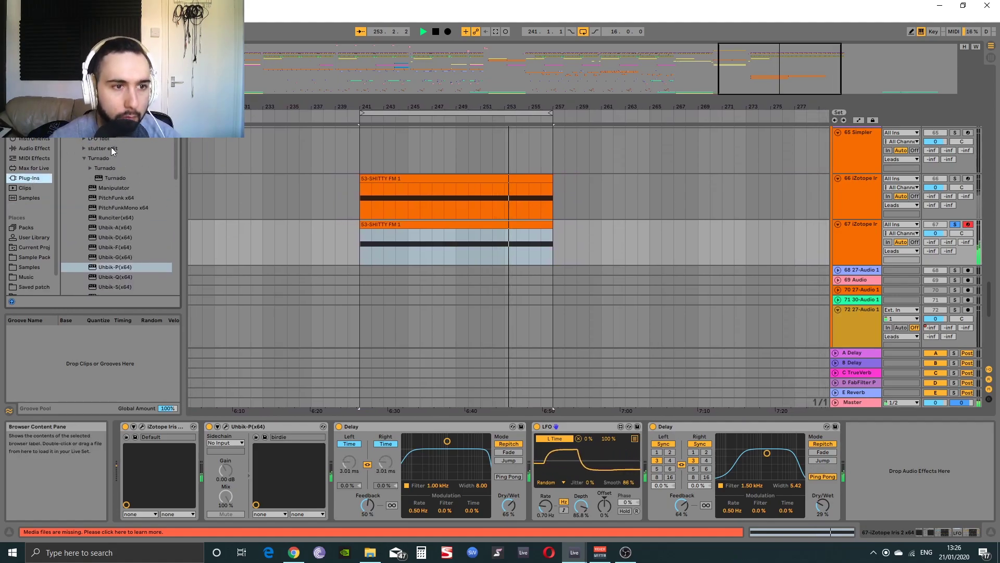
pyautogui.press('space')
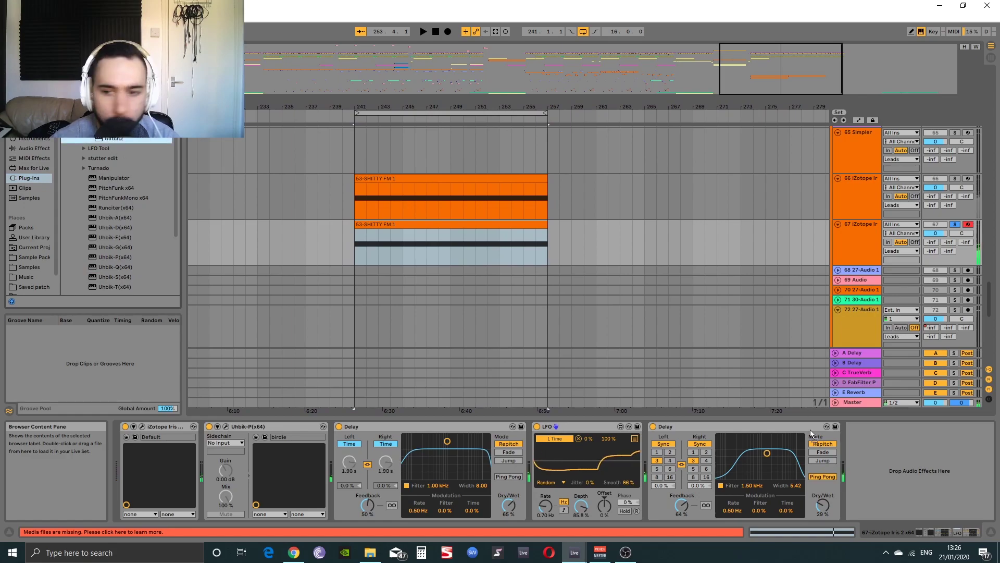
pyautogui.moveTo(870, 477); pyautogui.dragTo(652, 475)
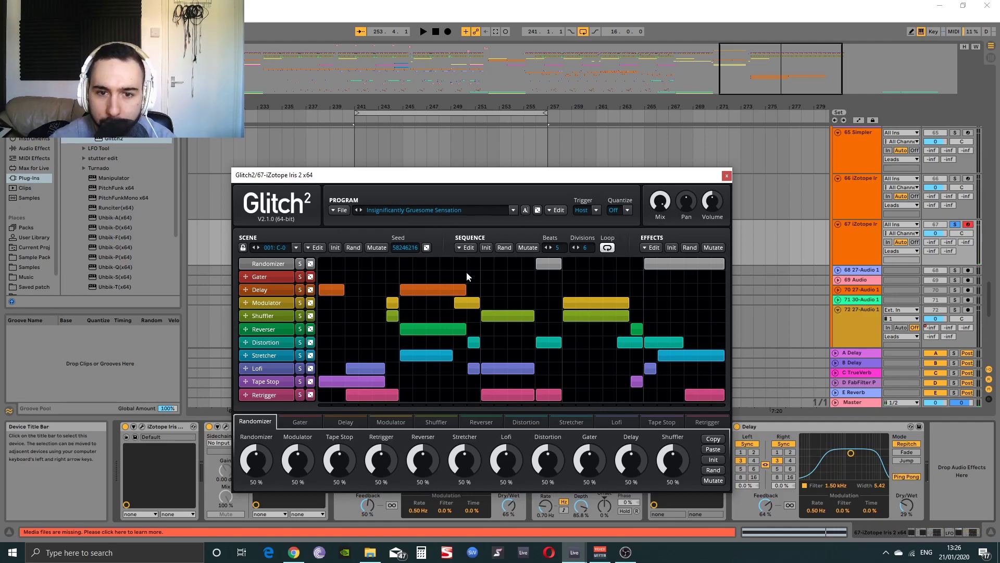
# Randomize the Glitch2 sequence twice while auditioning the loop, and close its window.
pyautogui.click(504, 248)
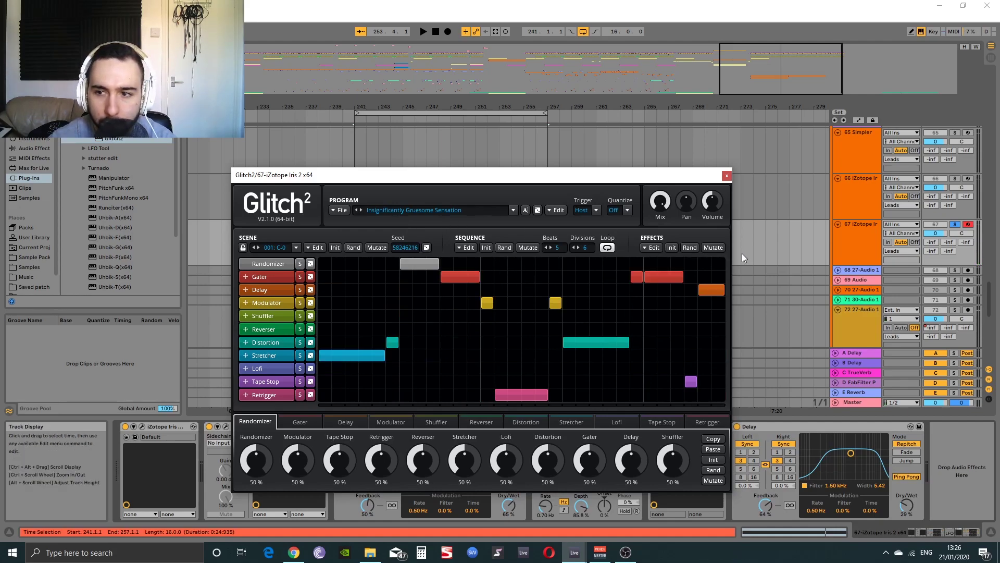
pyautogui.press('space')
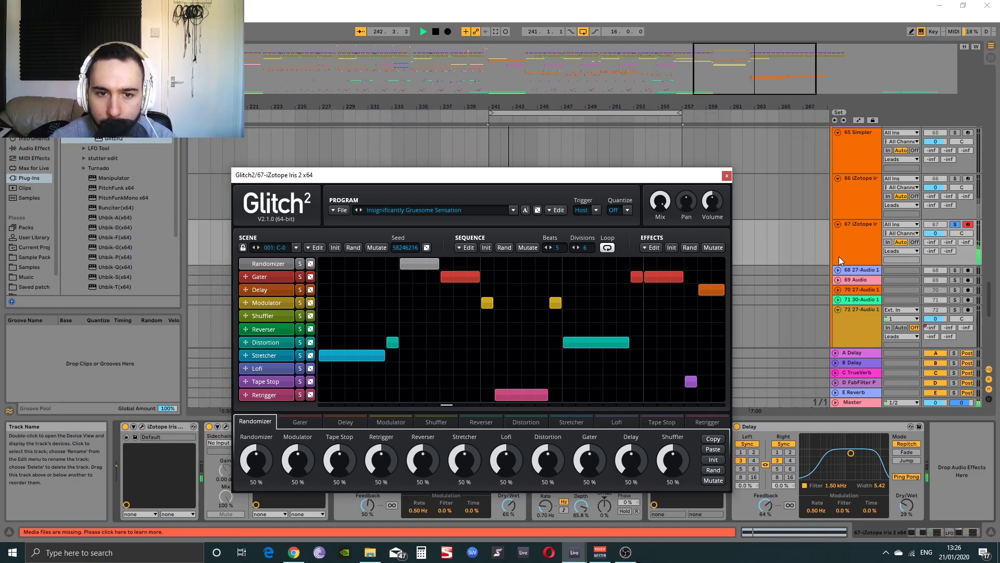
pyautogui.click(504, 248)
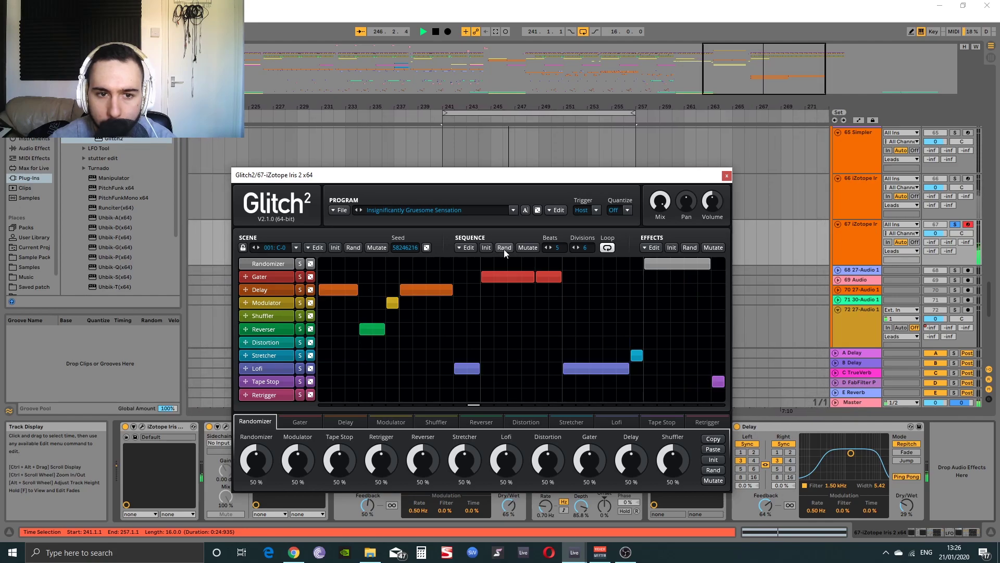
pyautogui.click(727, 177)
# Solo group 23 with the hi-hats alongside the lead, and reselect track 67 to show its devices.
pyautogui.moveTo(989, 296); pyautogui.dragTo(991, 140)
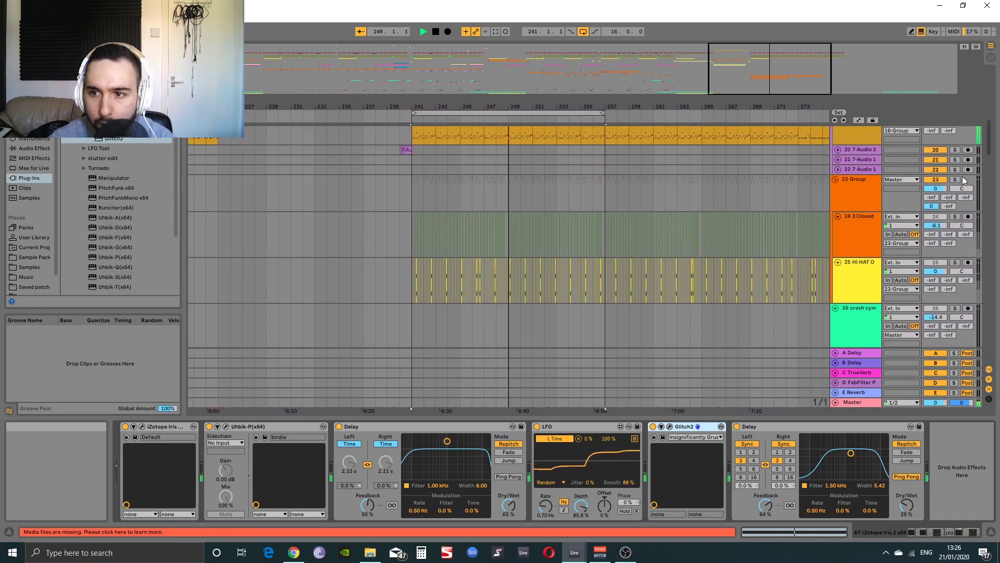
pyautogui.click(959, 173)
pyautogui.click(956, 179)
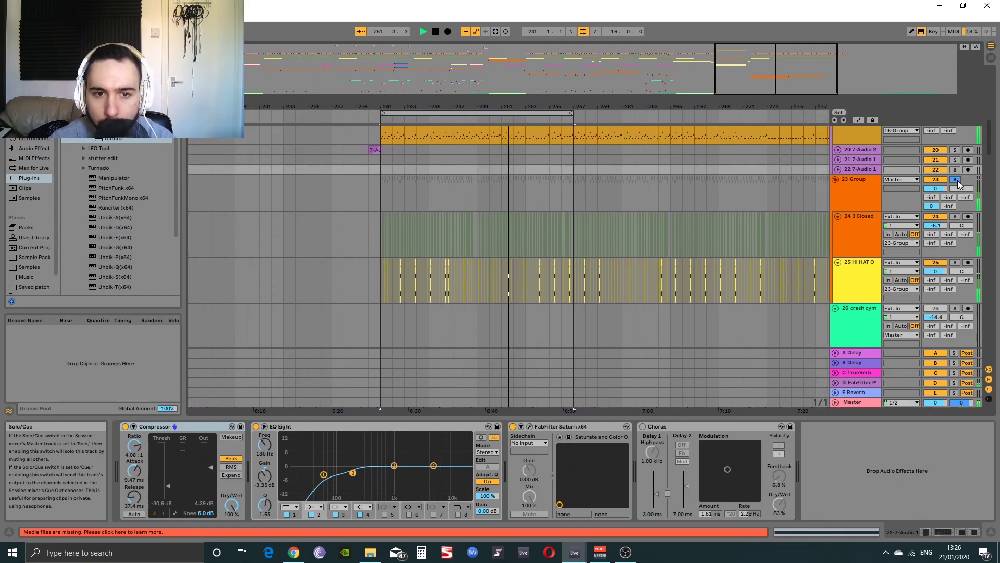
pyautogui.moveTo(990, 141); pyautogui.dragTo(994, 240)
pyautogui.scroll(-10, 854, 271)
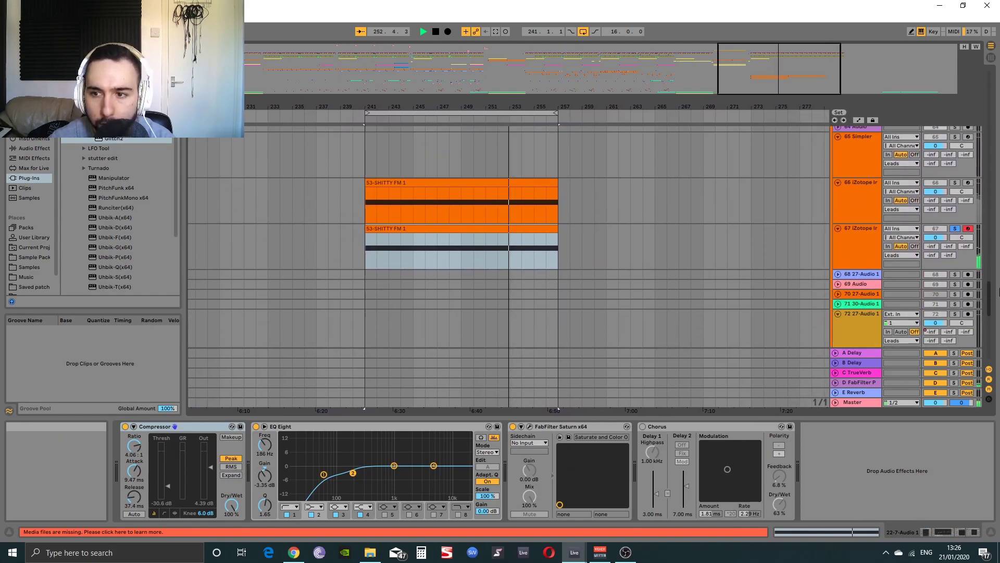
pyautogui.click(851, 281)
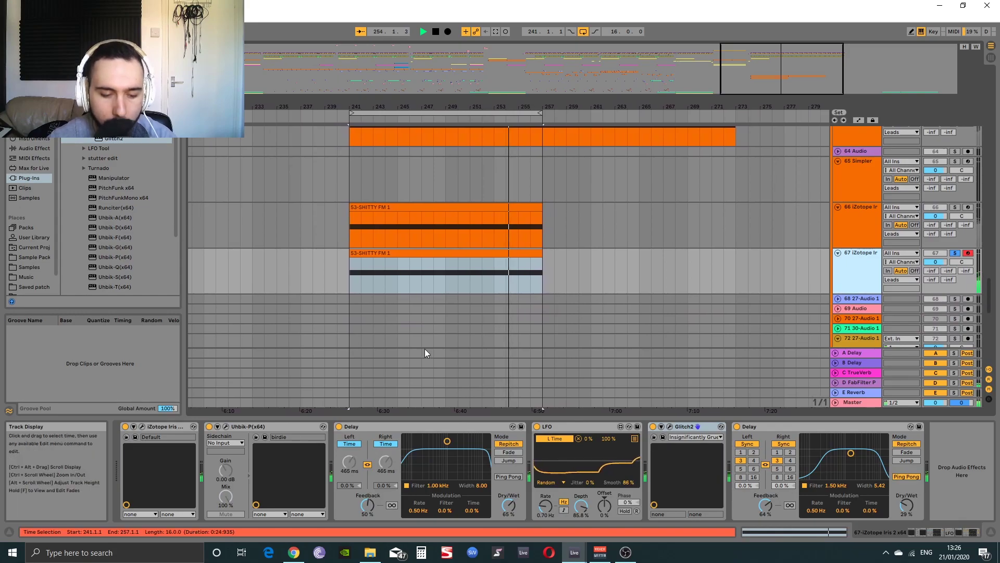
# Find A1TriggerGate among the plug-ins and insert it between Glitch2 and the last Delay.
pyautogui.moveTo(176, 192)
pyautogui.mouseDown()
pyautogui.moveTo(176, 251)
pyautogui.moveTo(176, 196)
pyautogui.mouseUp()
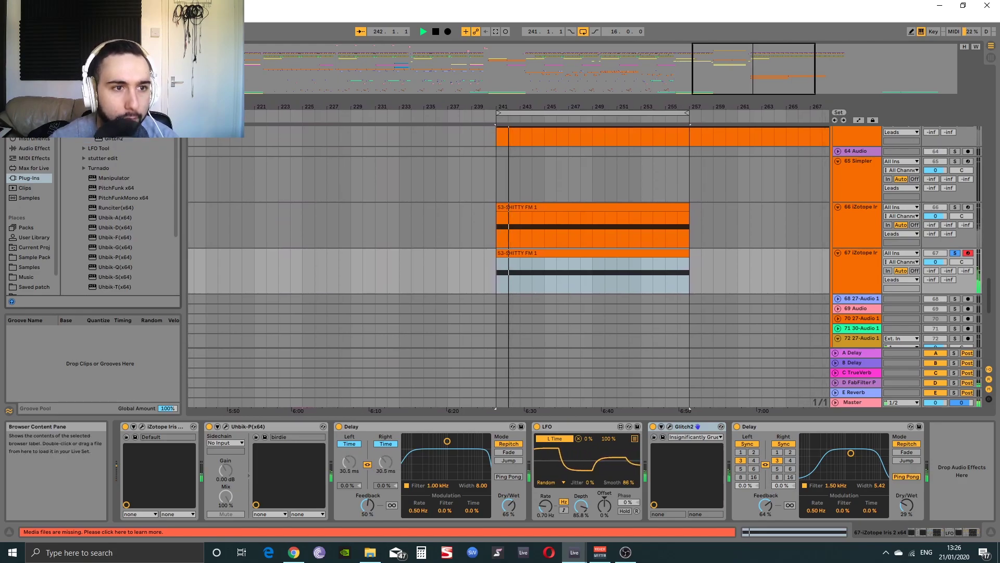
pyautogui.click(77, 118)
pyautogui.click(78, 108)
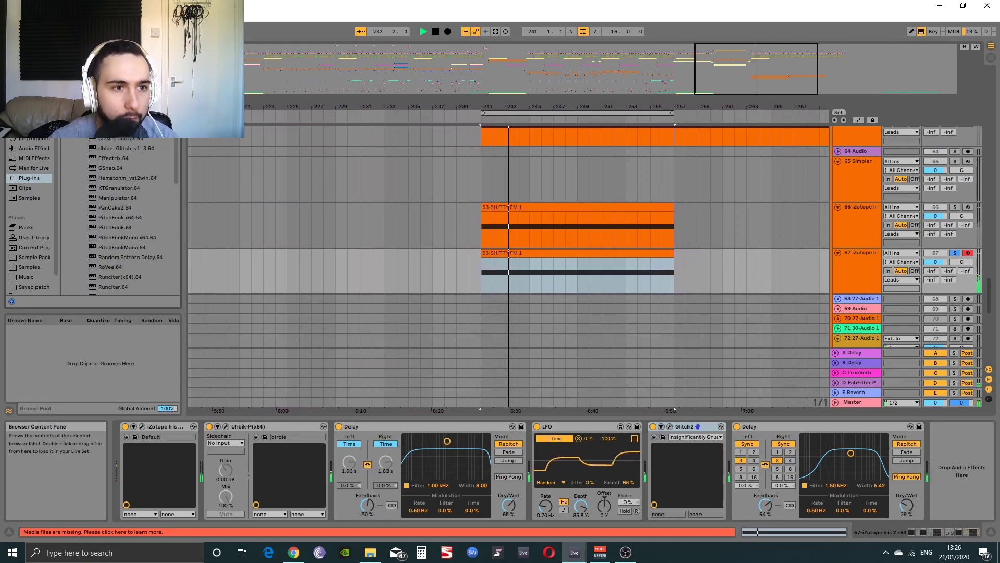
pyautogui.click(84, 119)
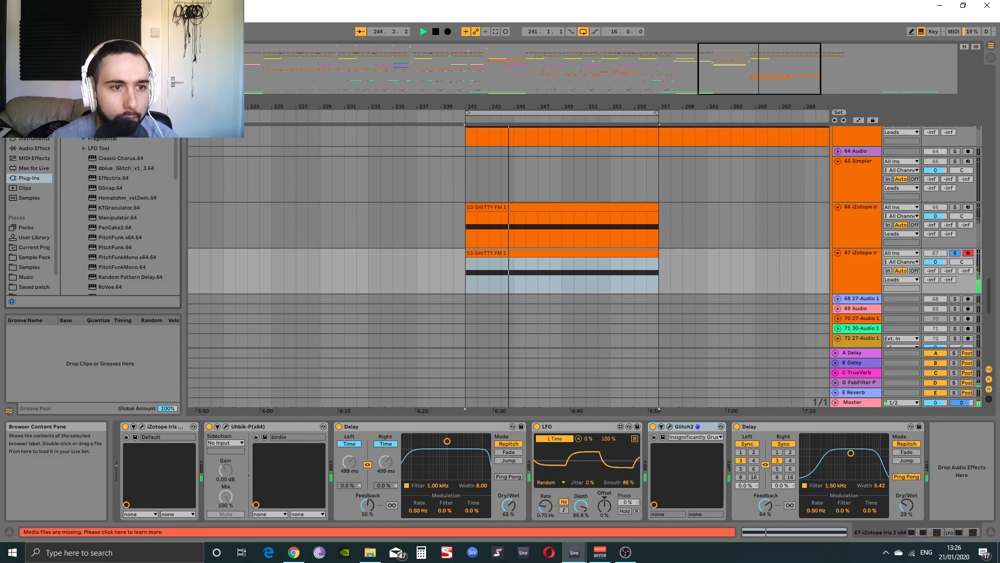
pyautogui.moveTo(112, 128); pyautogui.dragTo(759, 463)
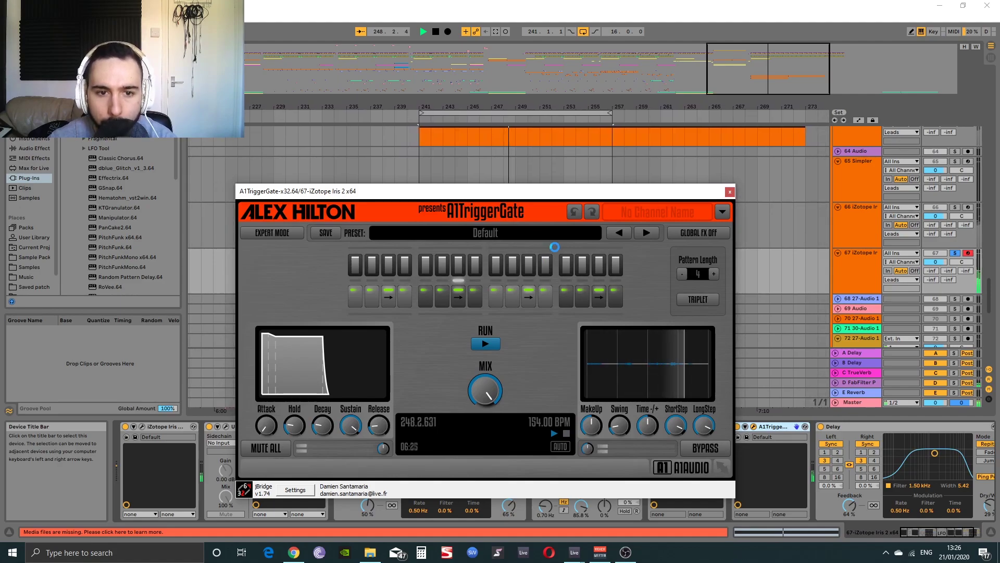
# Load the TranceGate 02 + Echo preset in A1TriggerGate and close its window.
pyautogui.click(647, 232)
pyautogui.click(649, 234)
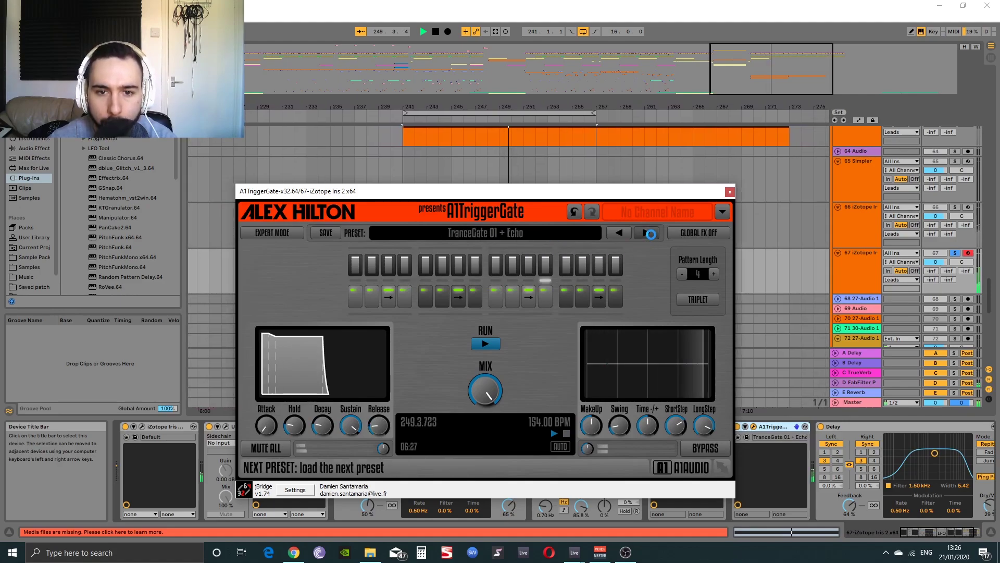
pyautogui.click(649, 234)
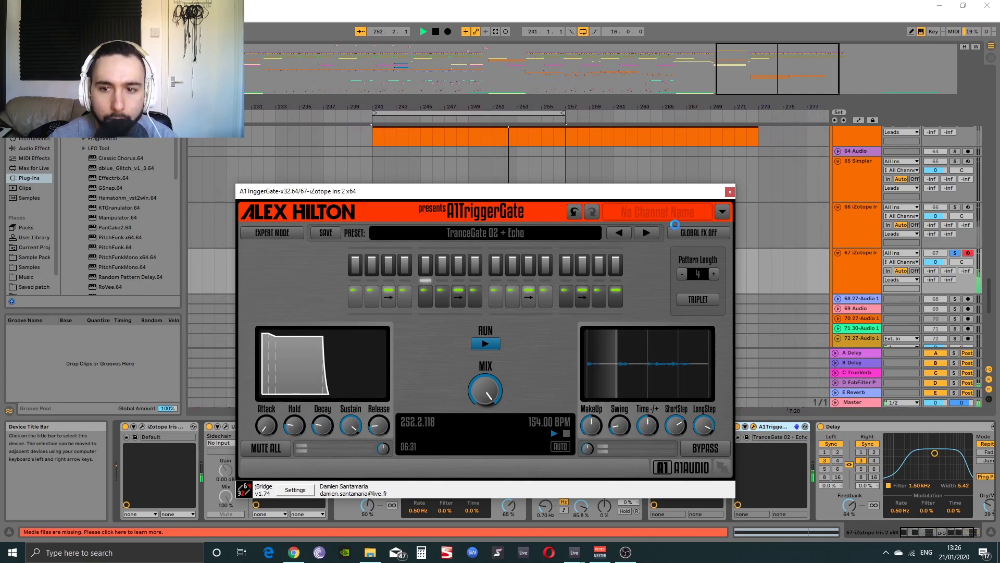
pyautogui.click(730, 191)
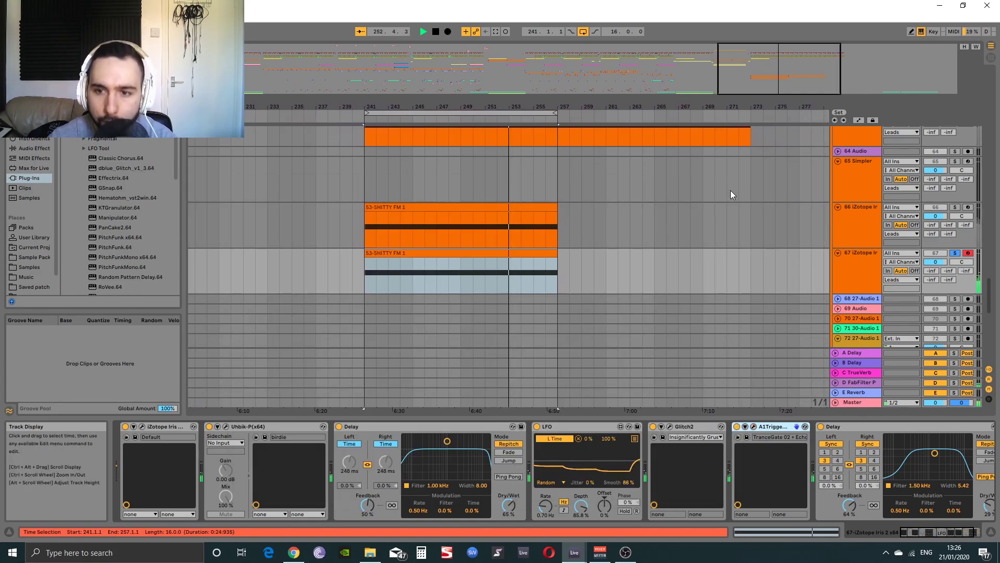
# Reopen A1TriggerGate to lower its gated signal mix, close the window, and stop playback.
pyautogui.click(753, 427)
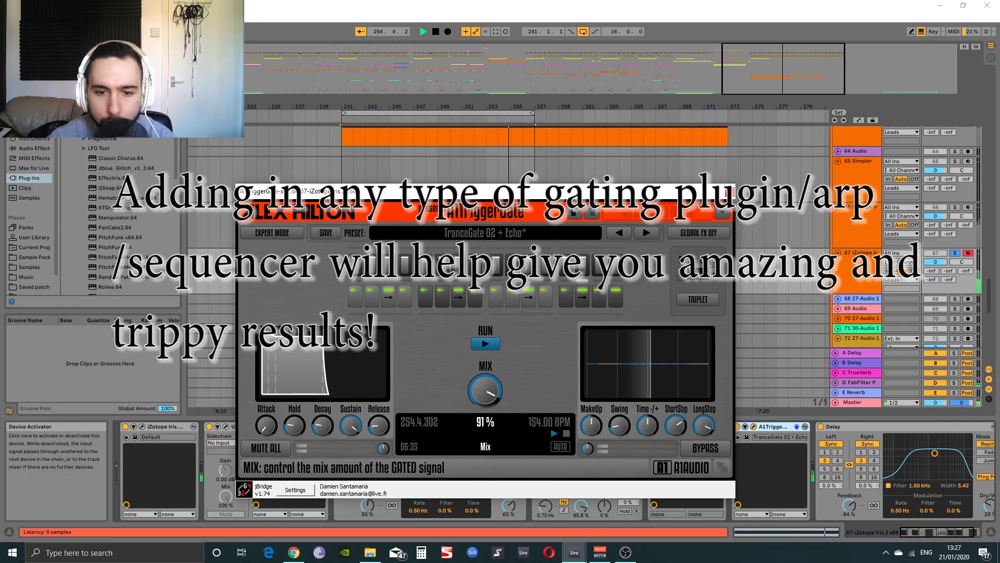
pyautogui.moveTo(485, 389); pyautogui.dragTo(485, 428)
pyautogui.click(729, 192)
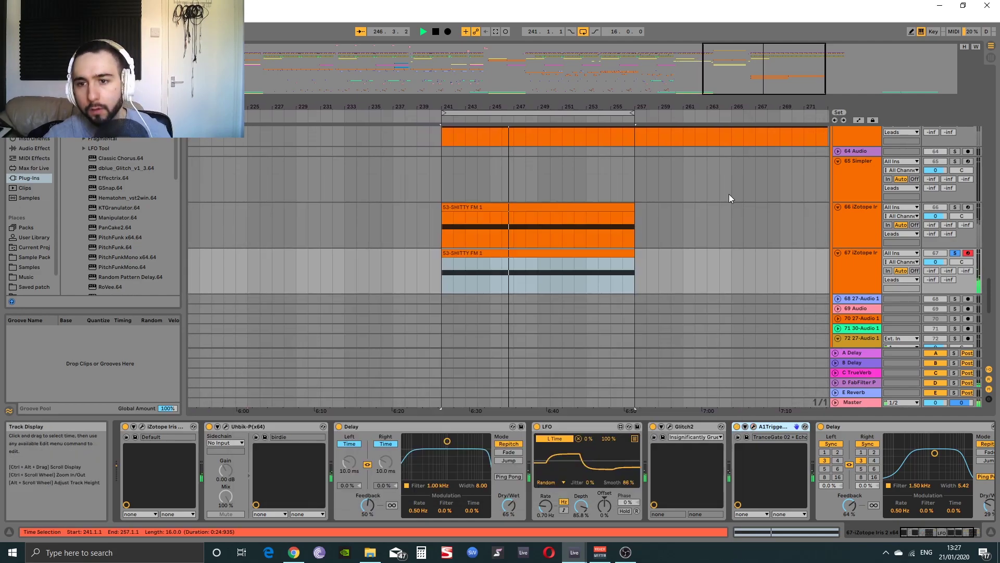
pyautogui.press('space')
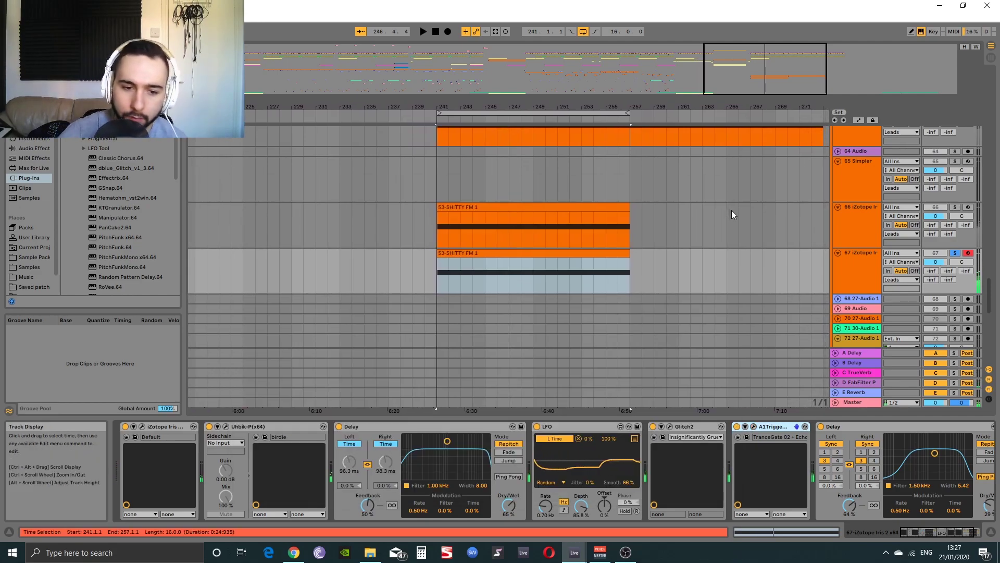
pyautogui.scroll(-5, 751, 280)
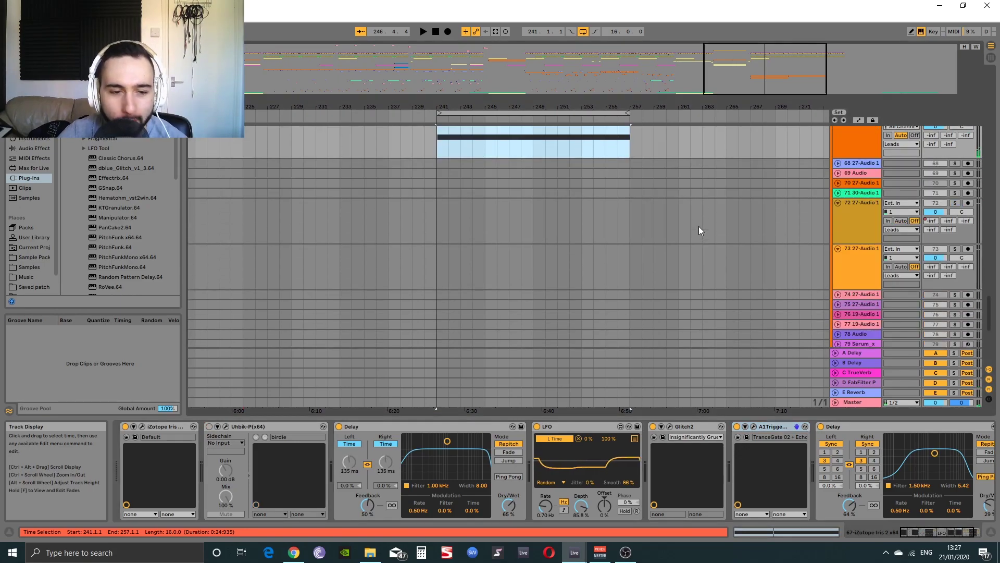
pyautogui.moveTo(716, 174); pyautogui.dragTo(651, 295)
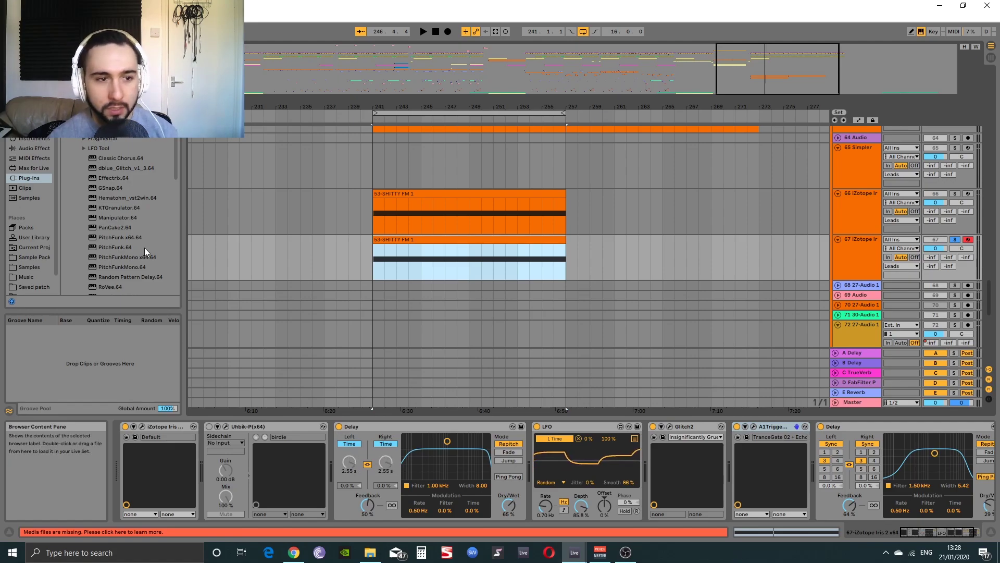
pyautogui.scroll(-3, 145, 227)
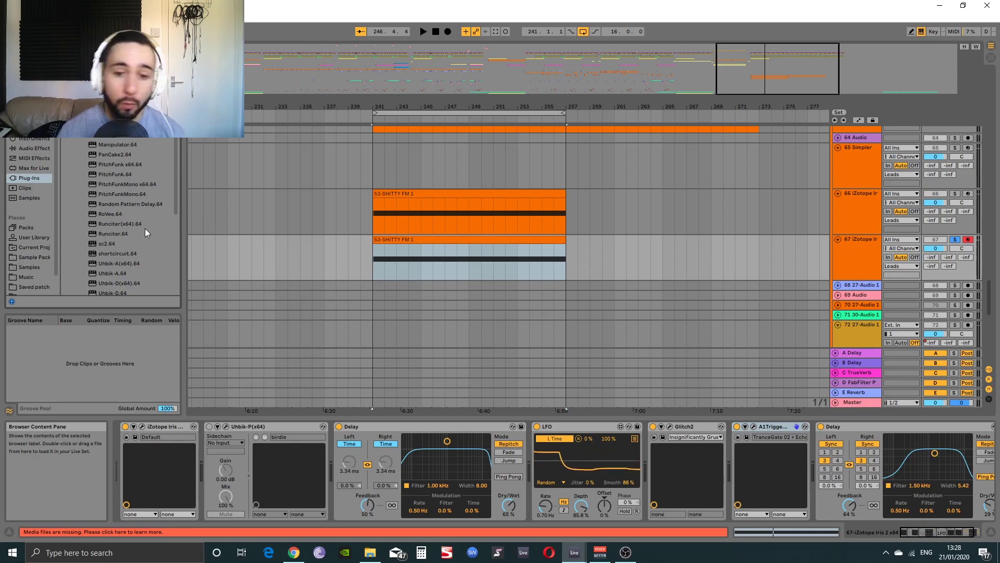
pyautogui.click(431, 269)
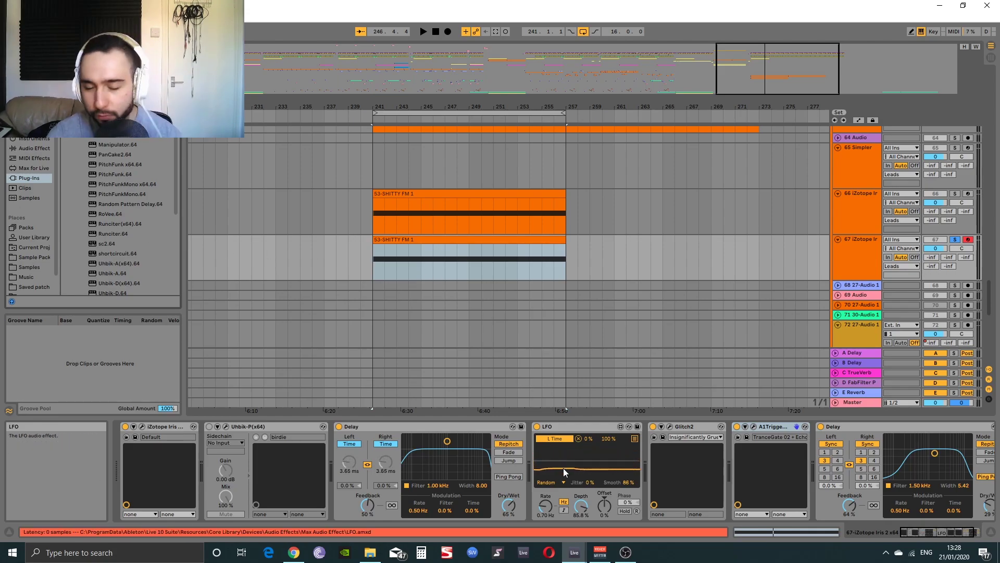
pyautogui.scroll(-2, 619, 519)
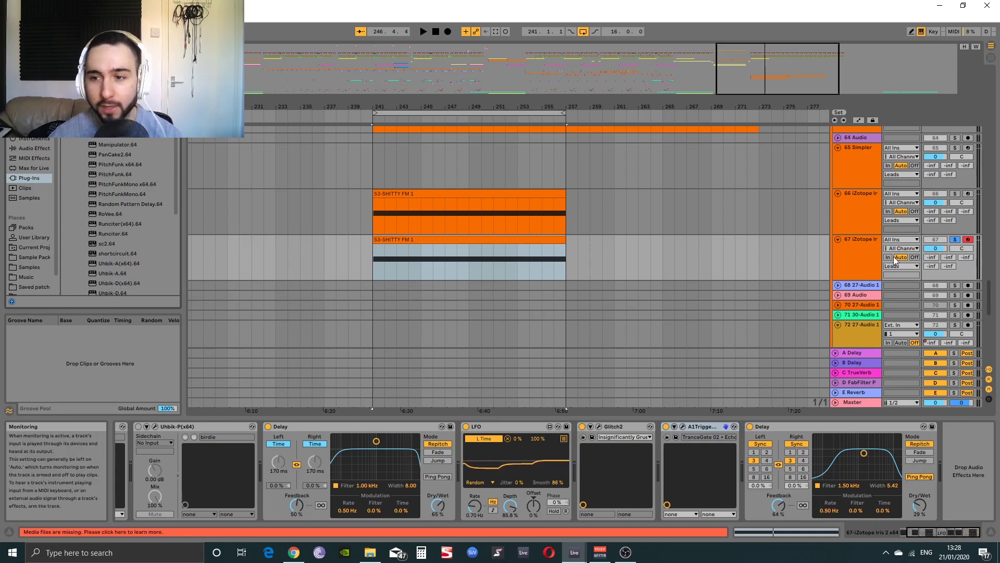
# Select track 67 and the Glitch2 device in its effects chain.
pyautogui.click(874, 259)
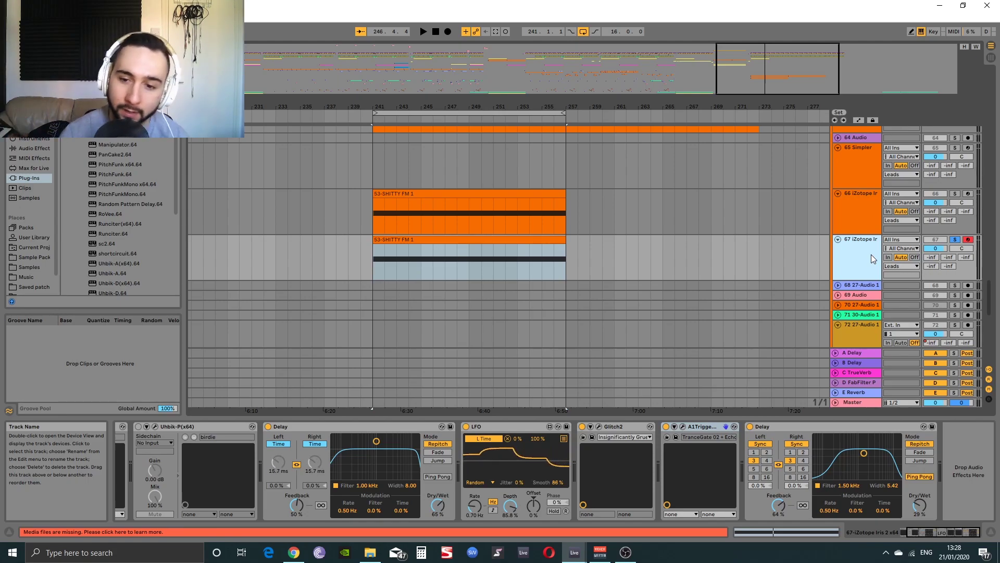
pyautogui.click(633, 428)
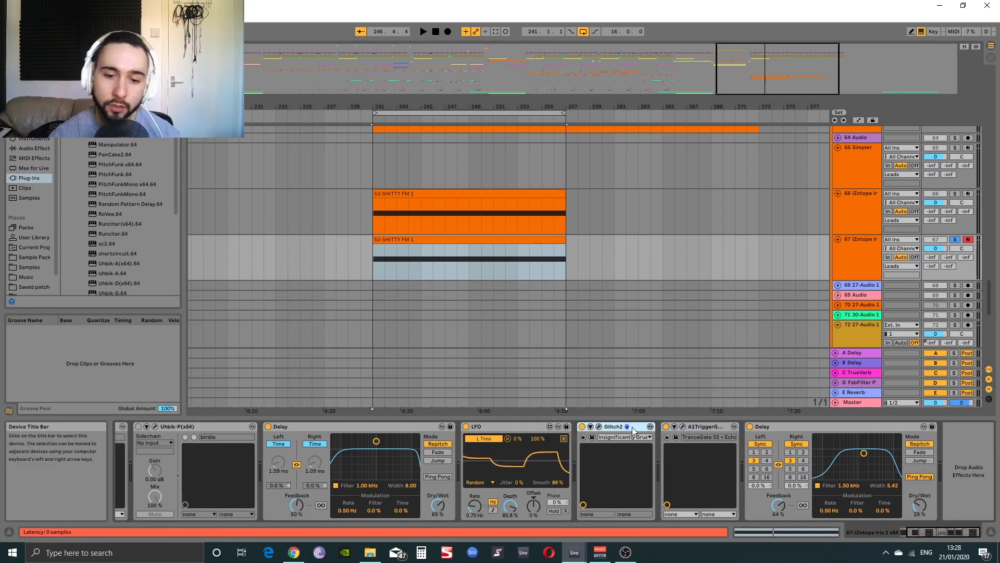